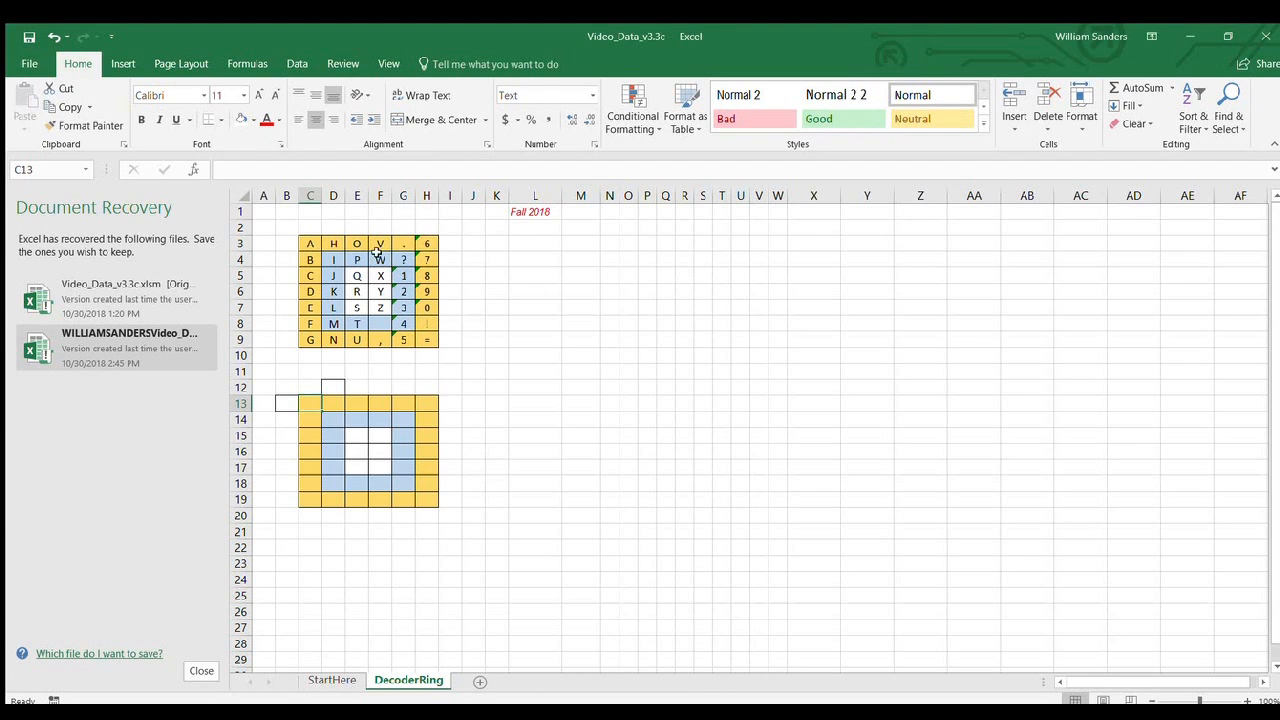
left_click(388, 64)
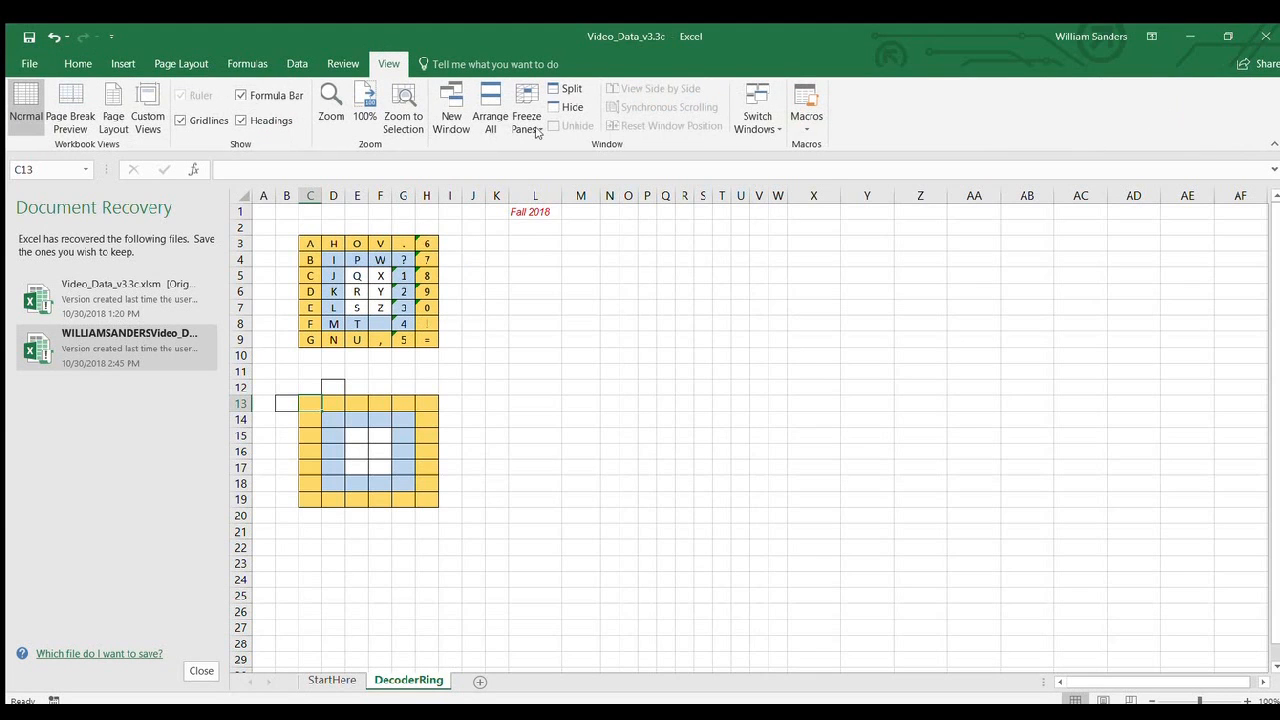
left_click(810, 125)
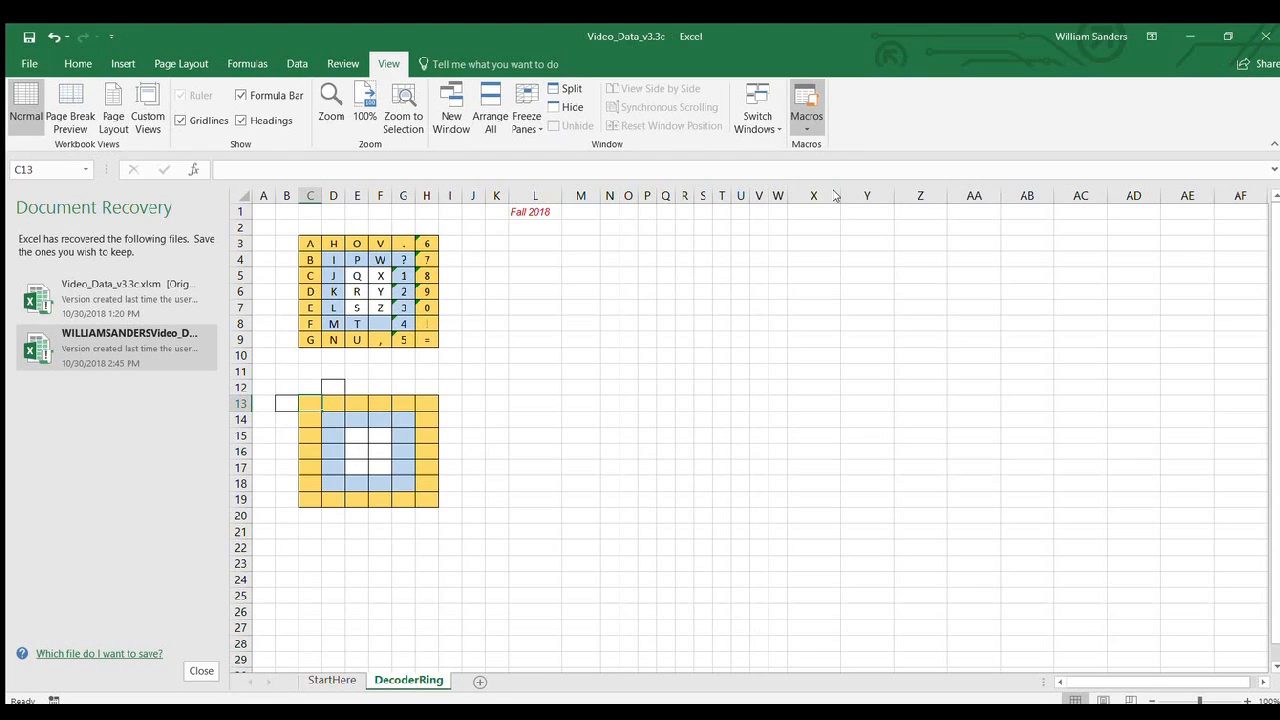
left_click(264, 227)
left_click(265, 245)
left_click(265, 270)
left_click(268, 289)
left_click(279, 321)
left_click(285, 358)
left_click(267, 370)
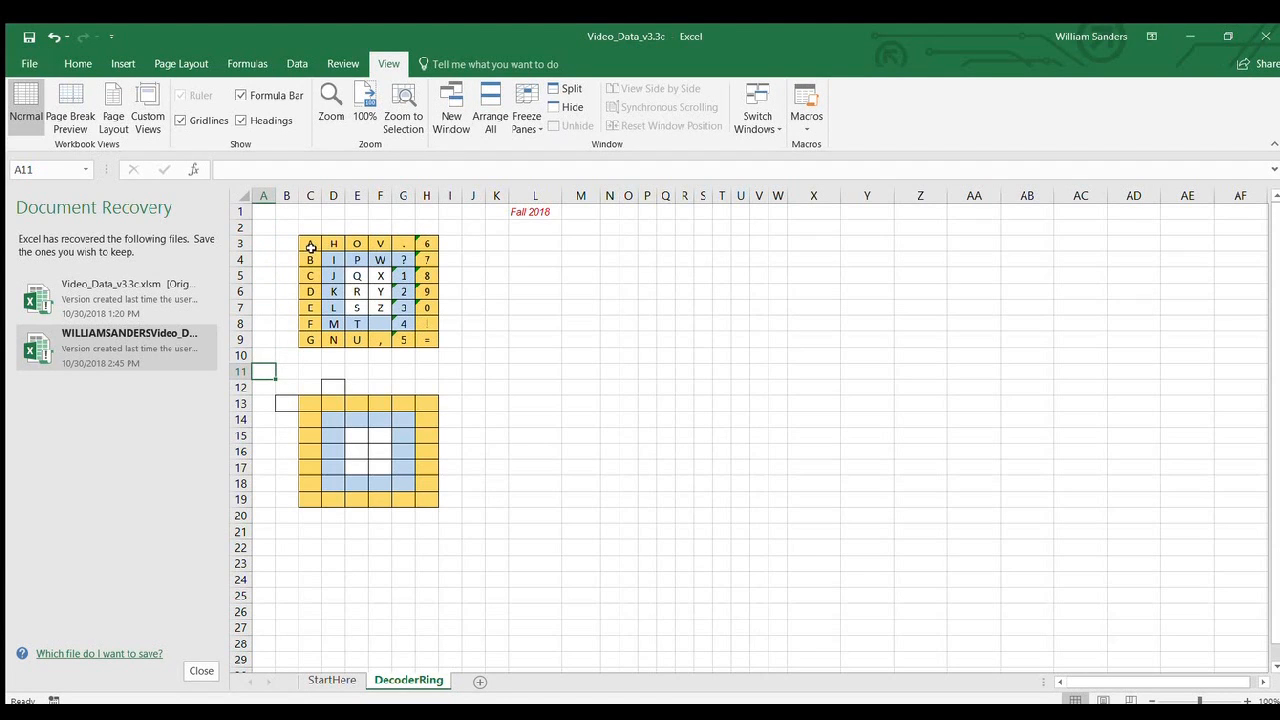
Run the macro that copies the character grid C3:H9 into the blank coloured grid starting at C13.
left_click(642, 277)
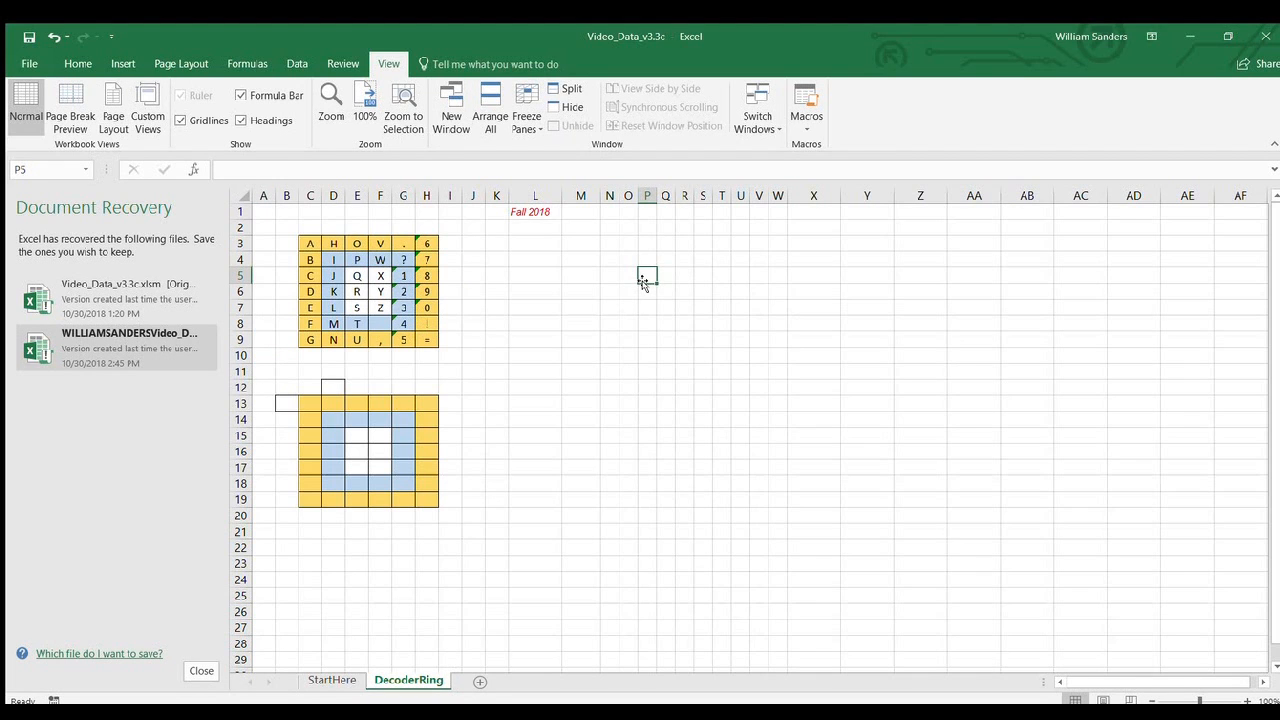
key("ctrl+d")
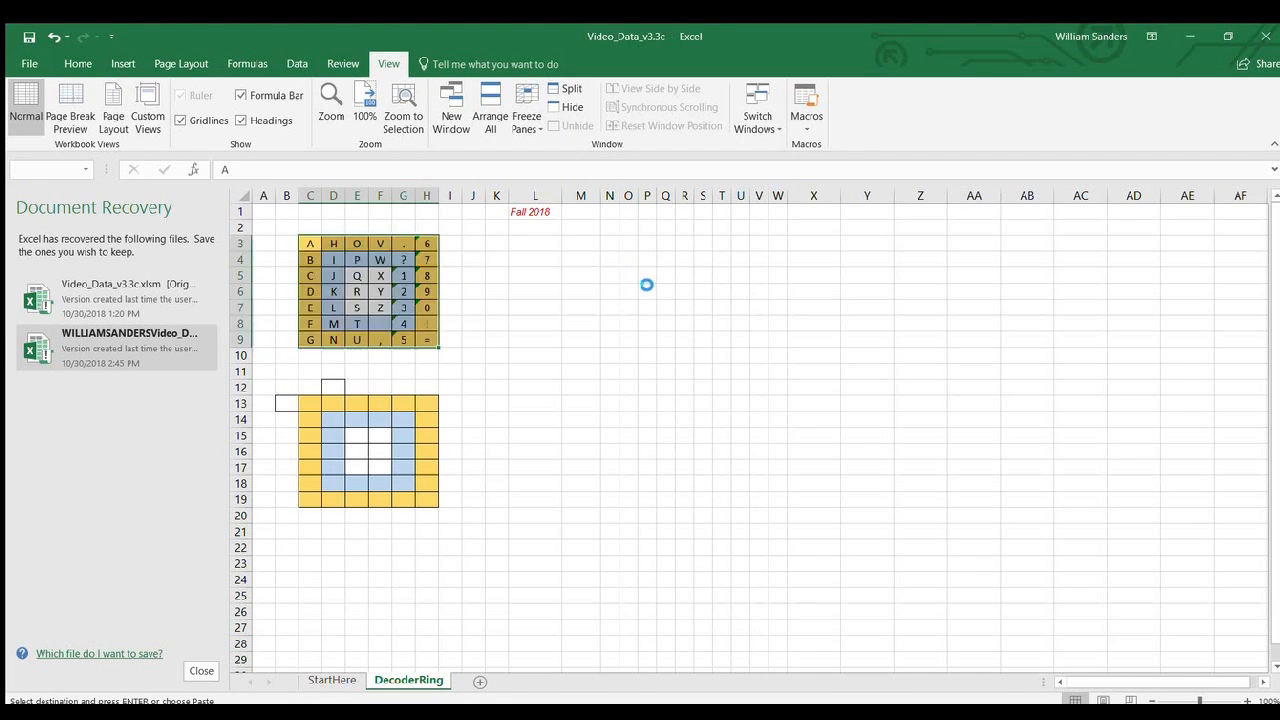
left_click(308, 402)
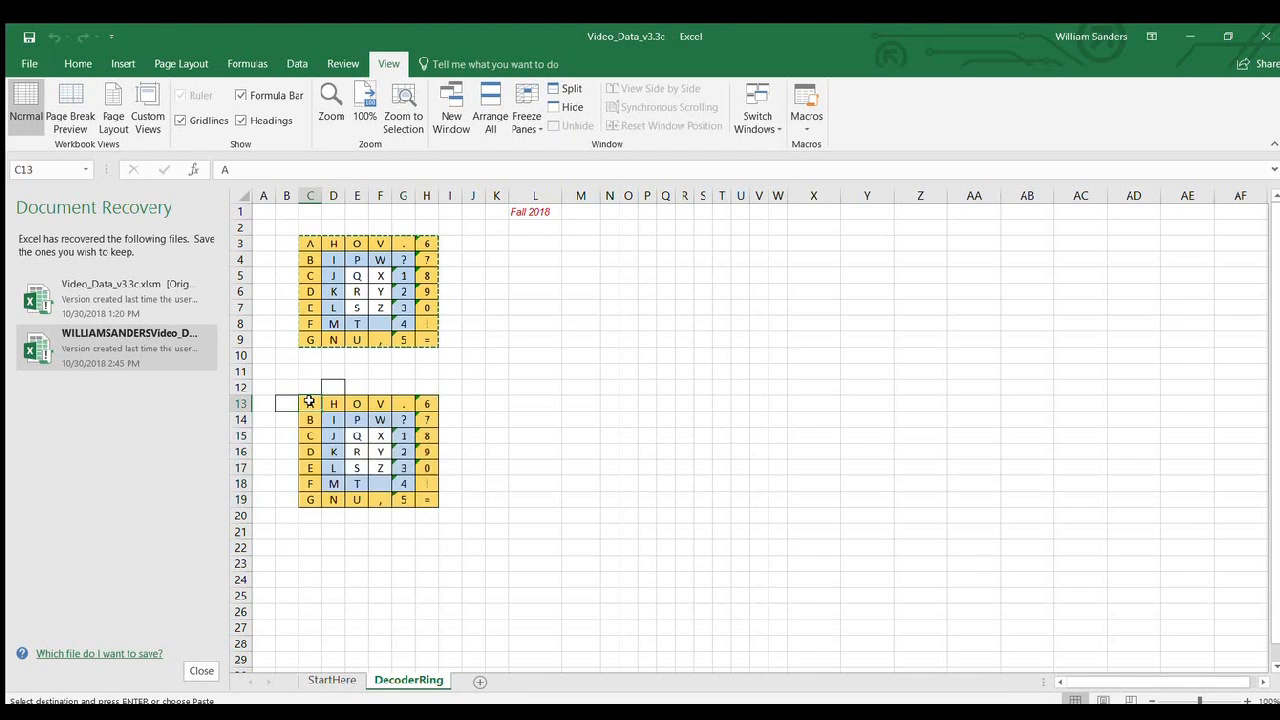
Clear the contents of the lower grid C13:H19, leaving its formatting in place.
left_click_drag(306, 376, 436, 492)
left_click(308, 401)
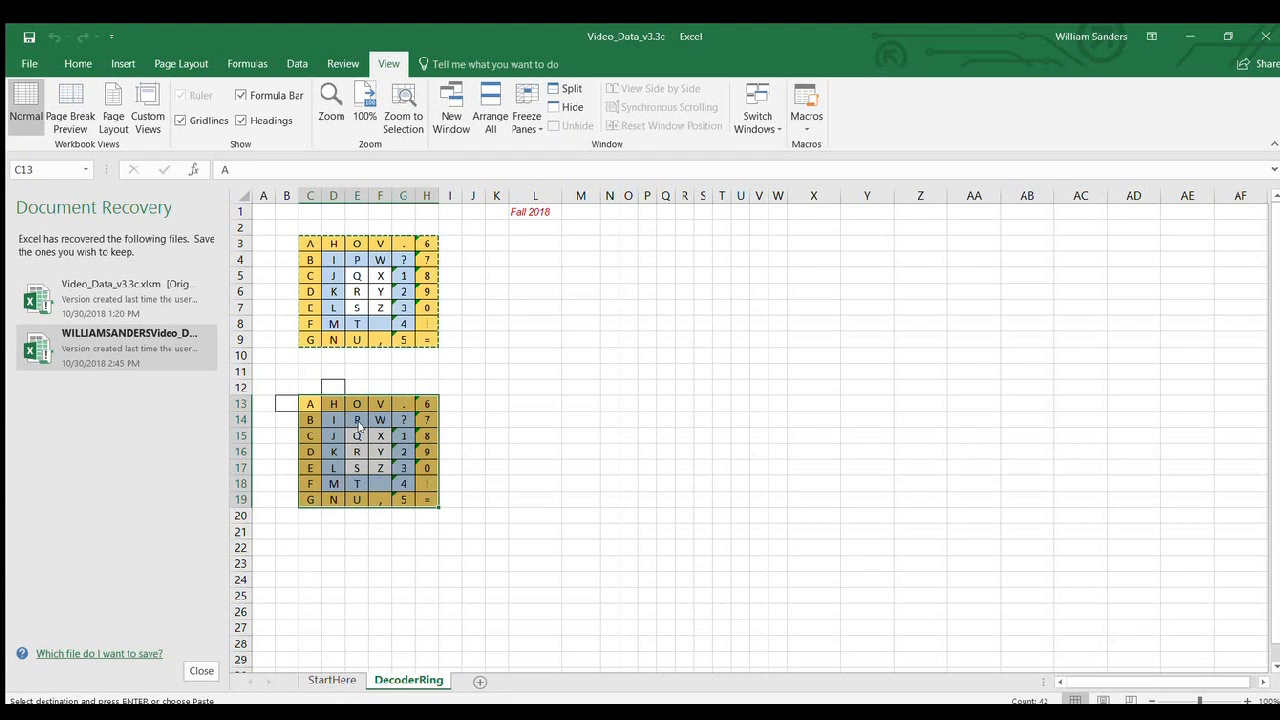
key("Delete")
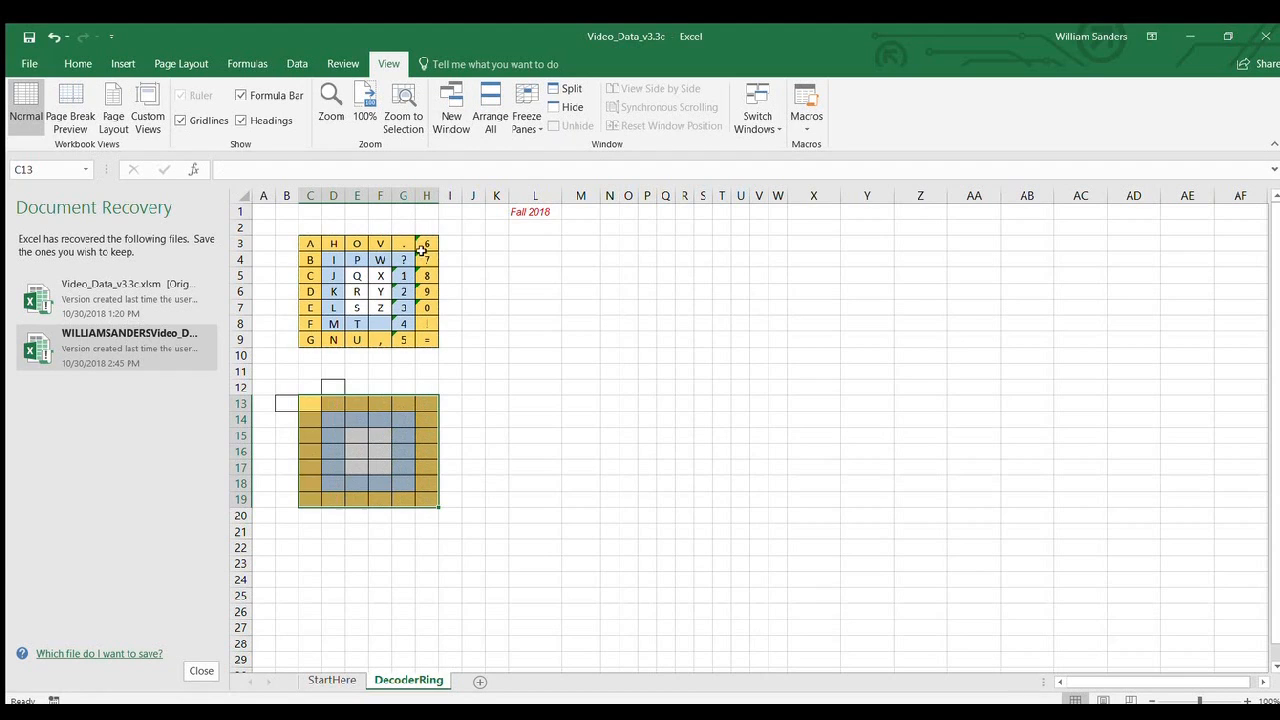
left_click(311, 374)
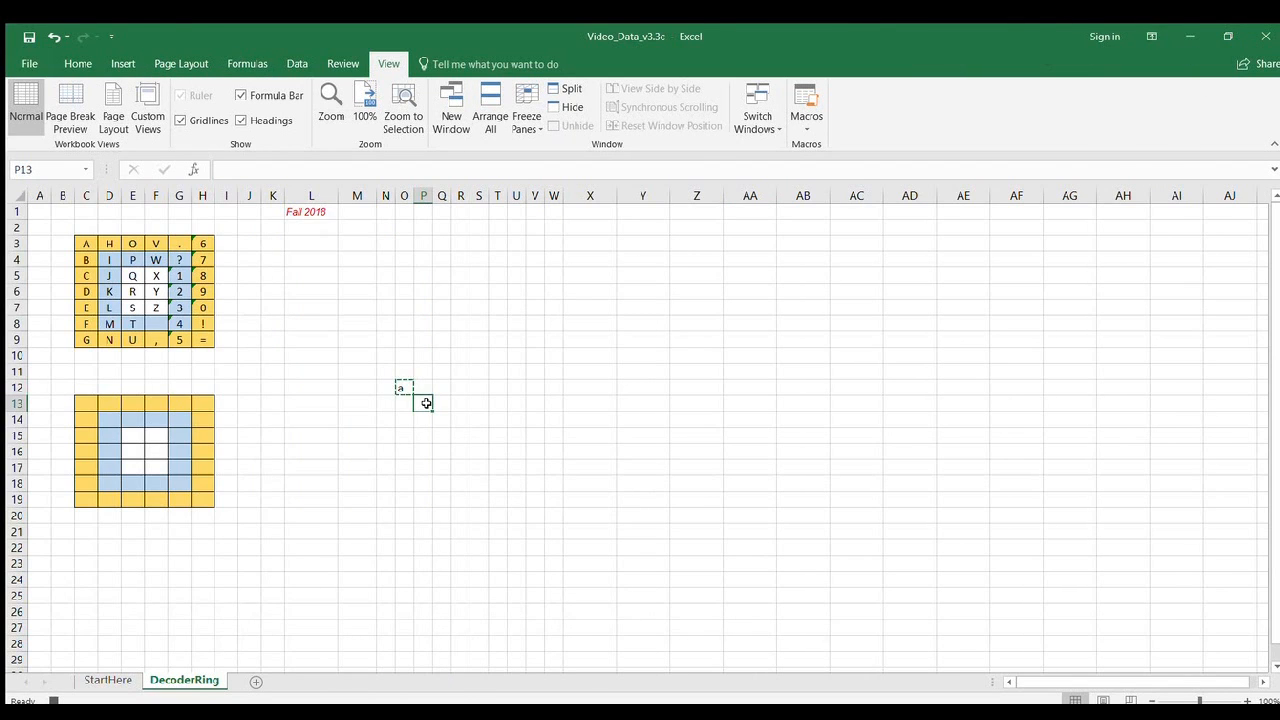
Paste the copied letter a from cell O12 into cell P13 and end the copy mode.
left_click(432, 408)
type("a")
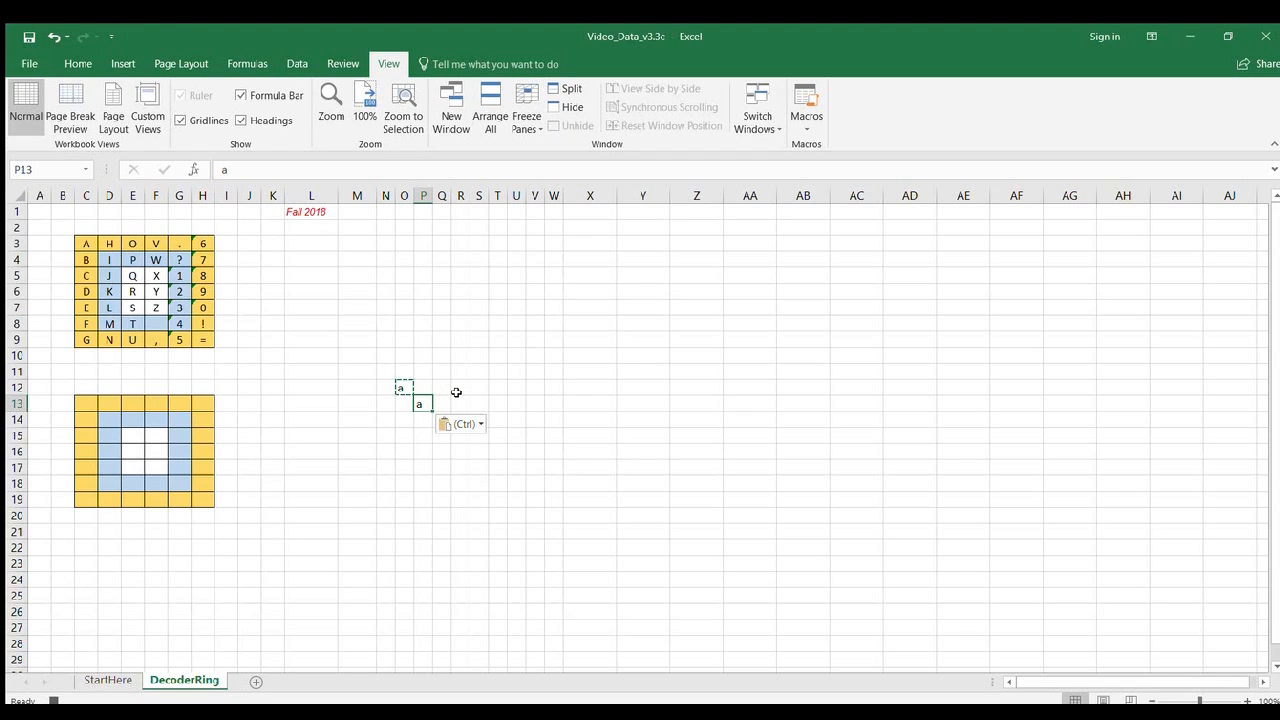
key("Escape")
Remove the test letter a from cells P13 and O12.
left_click(403, 387)
left_click(421, 405)
left_click_drag(428, 405, 403, 387)
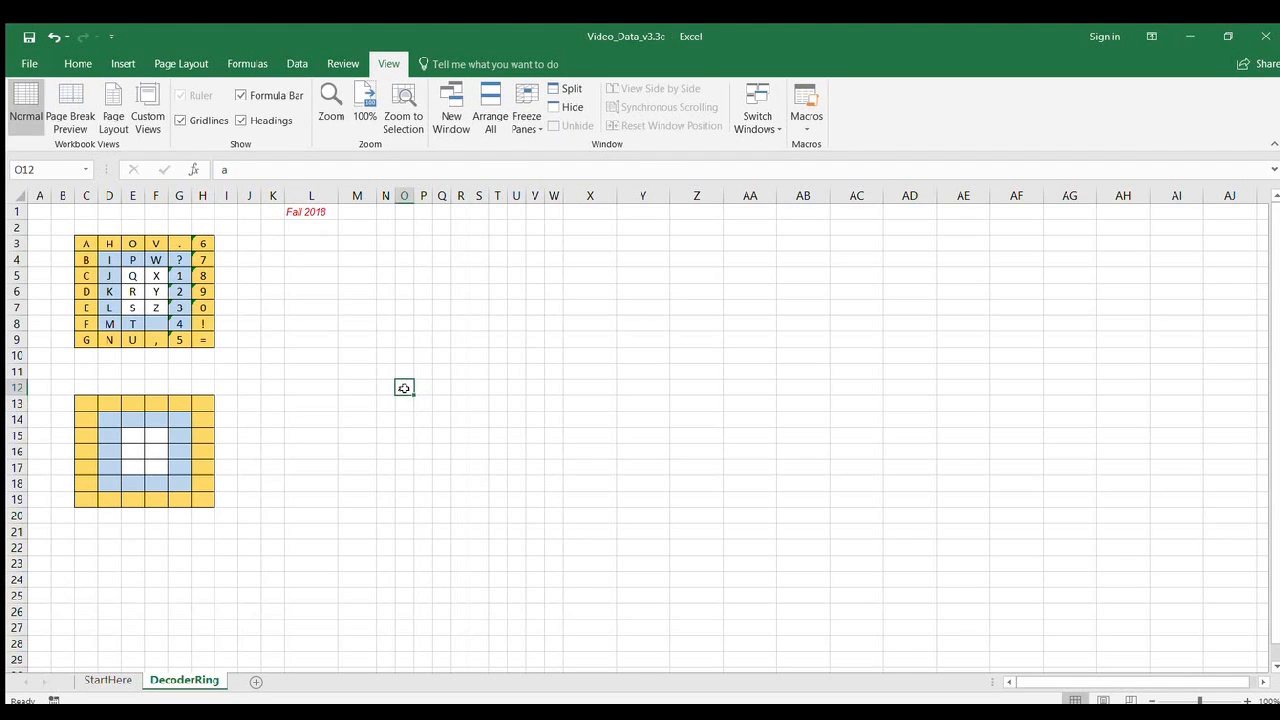
key("ctrl+z")
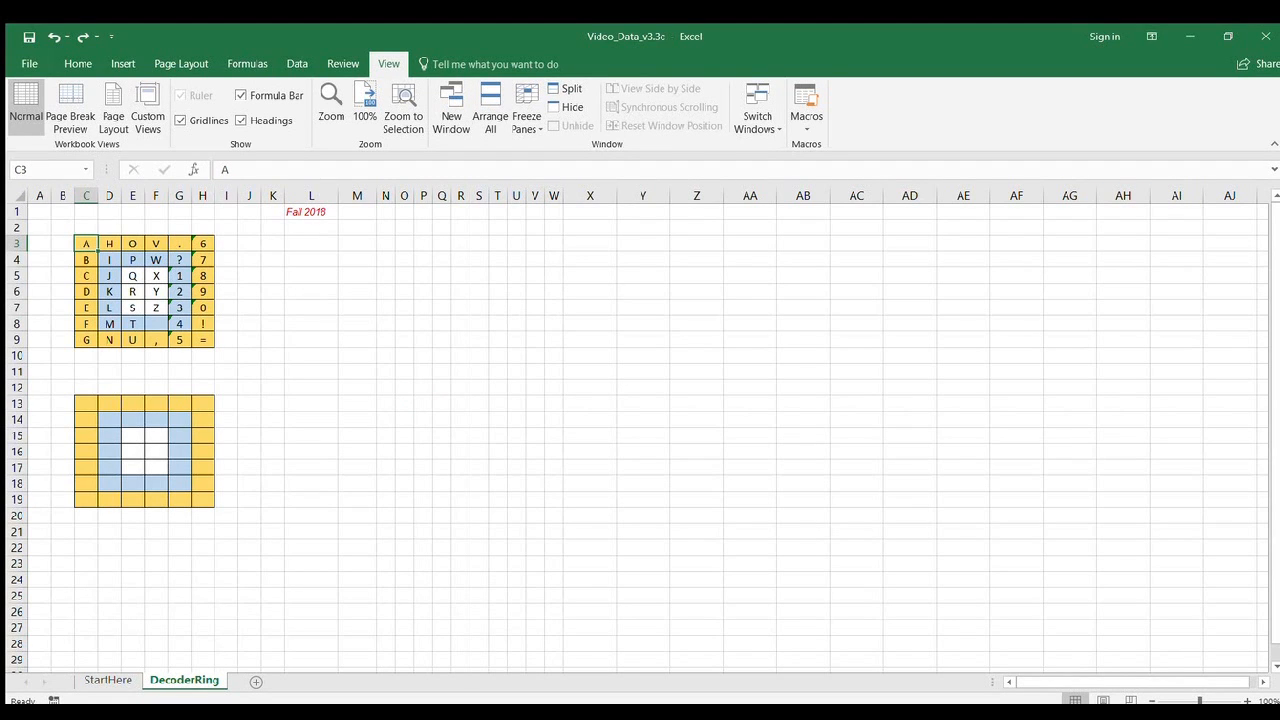
Start recording a macro and copy the character grid C3:H9 into the blank grid starting at C13.
left_click(806, 96)
left_click_drag(86, 243, 206, 339)
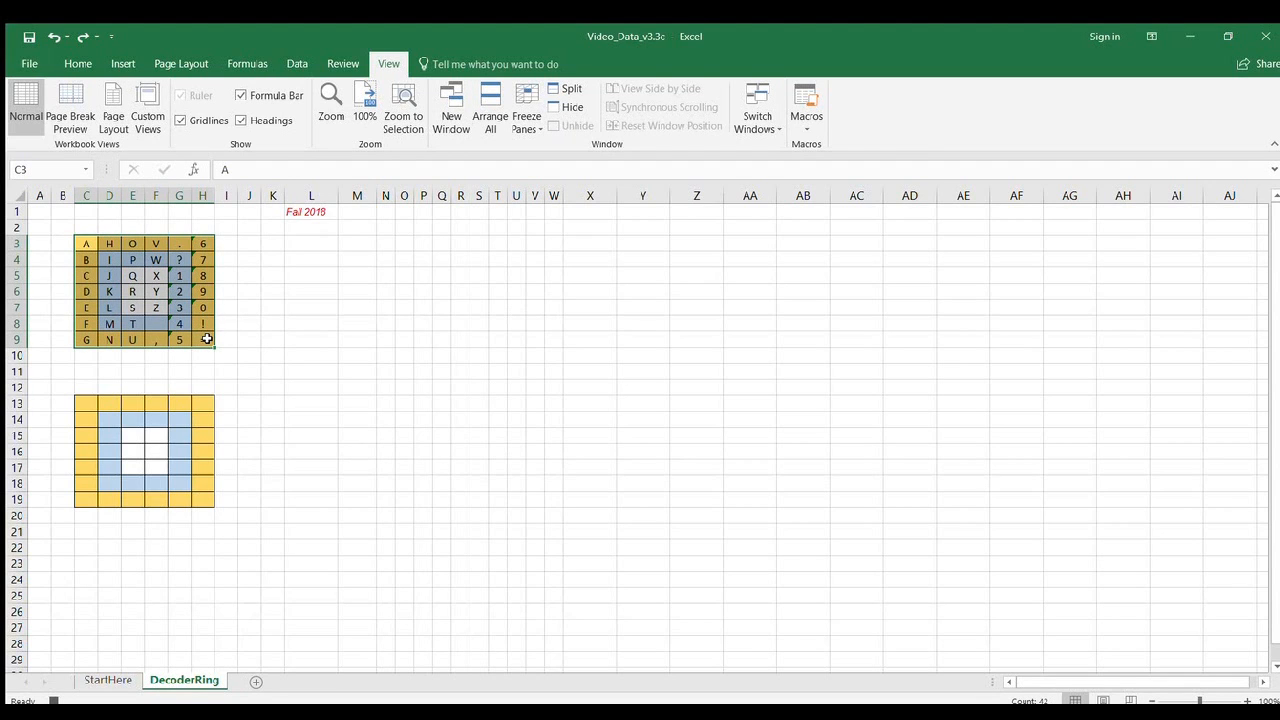
key("ctrl+c")
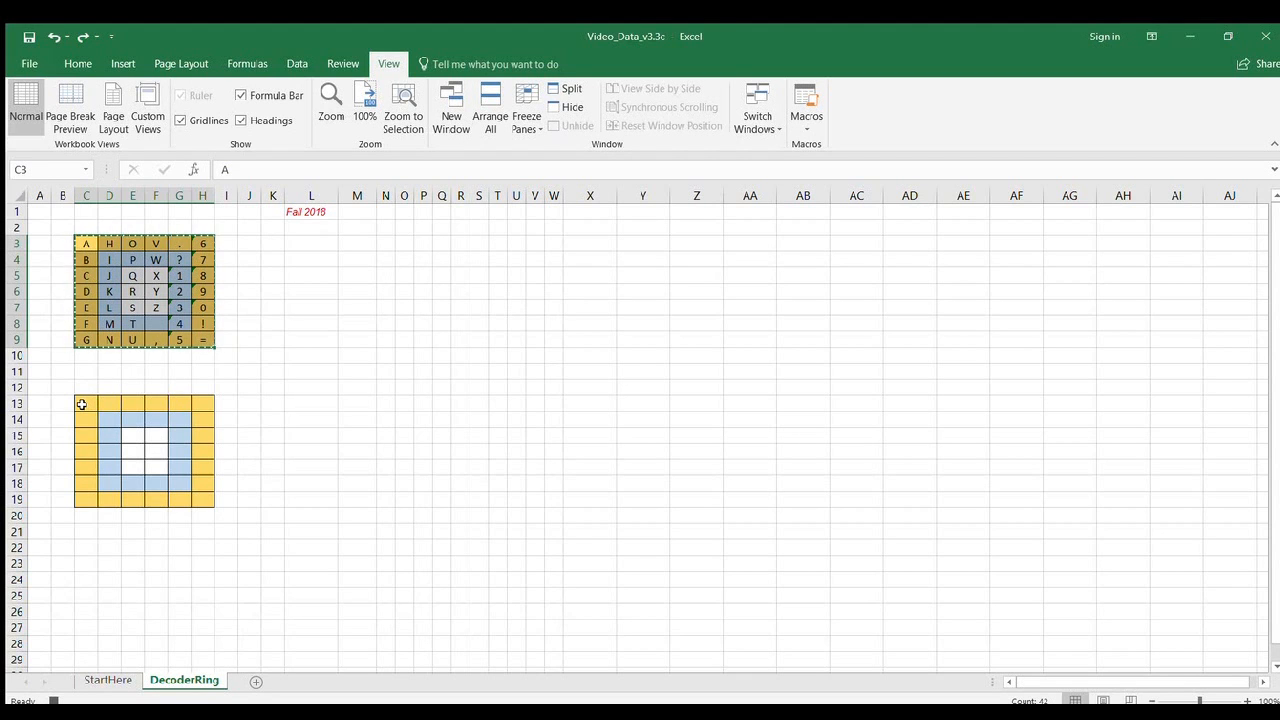
left_click(84, 404)
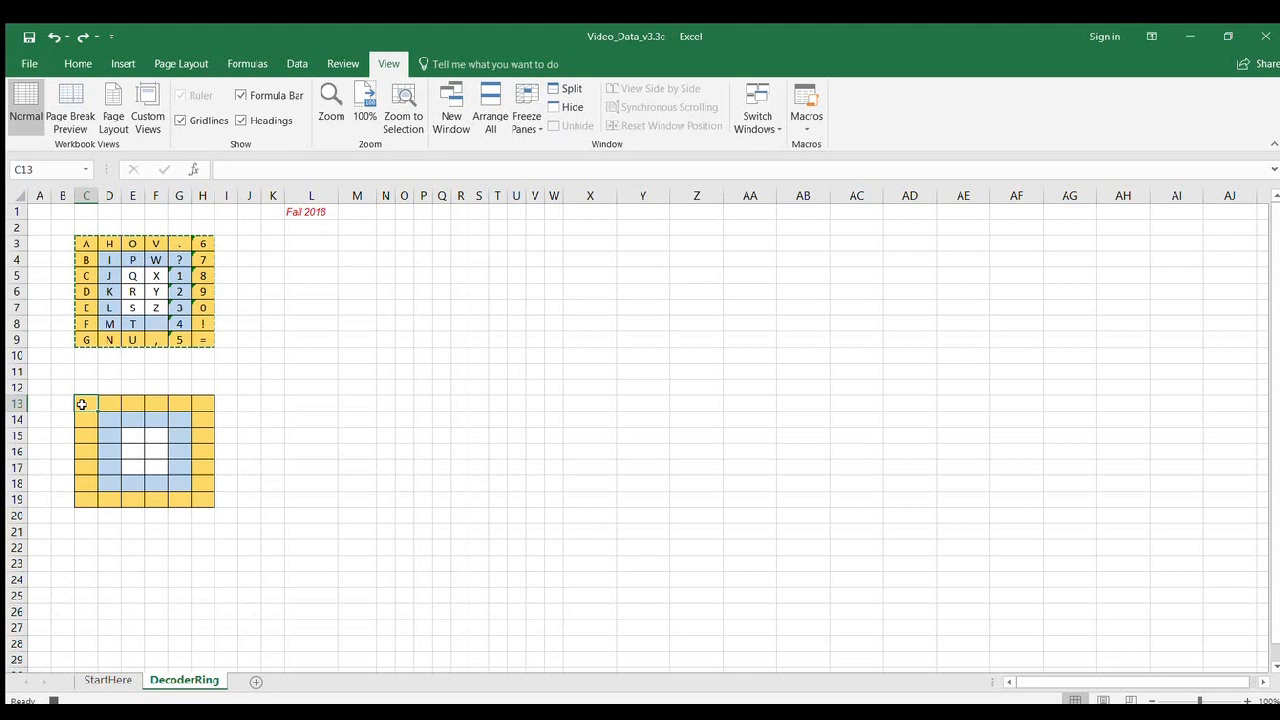
key("ctrl+v")
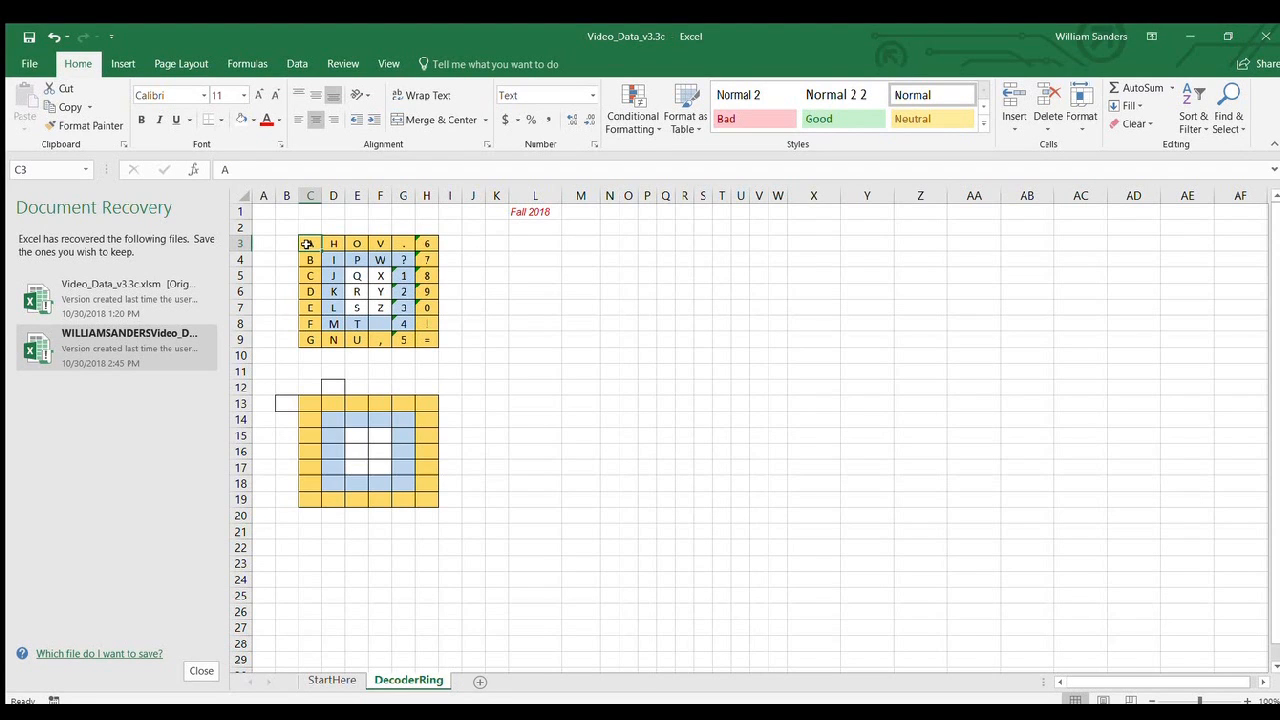
key("ctrl+shift+c")
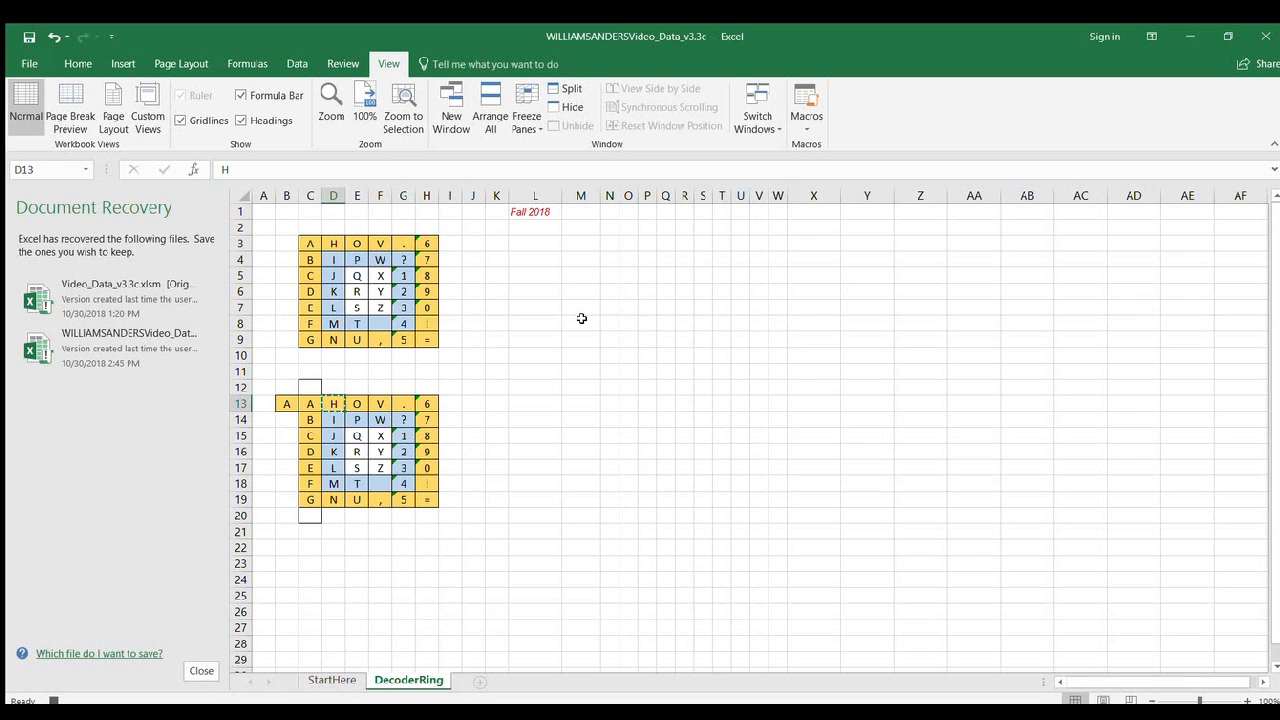
Shift the first outer-ring characters of row 13 one cell left, copying H into C13 and O into D13.
key("Left")
key("ctrl+v")
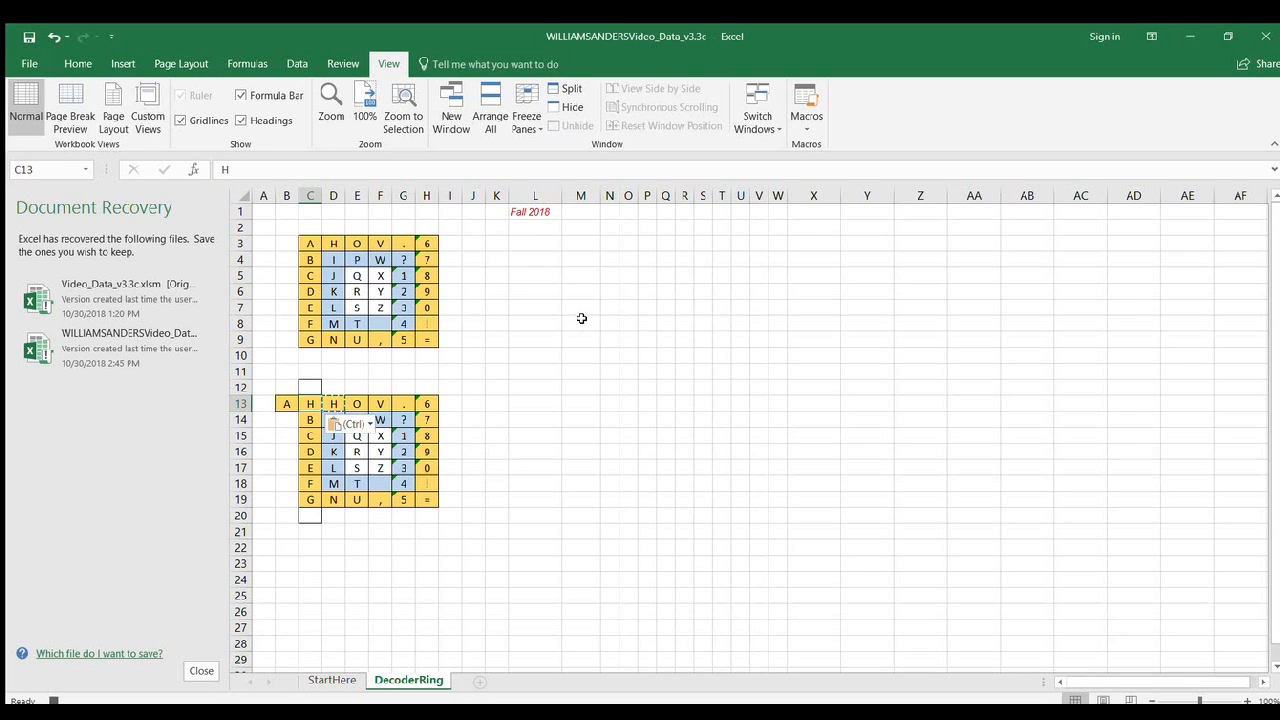
key("Right")
key("Right")
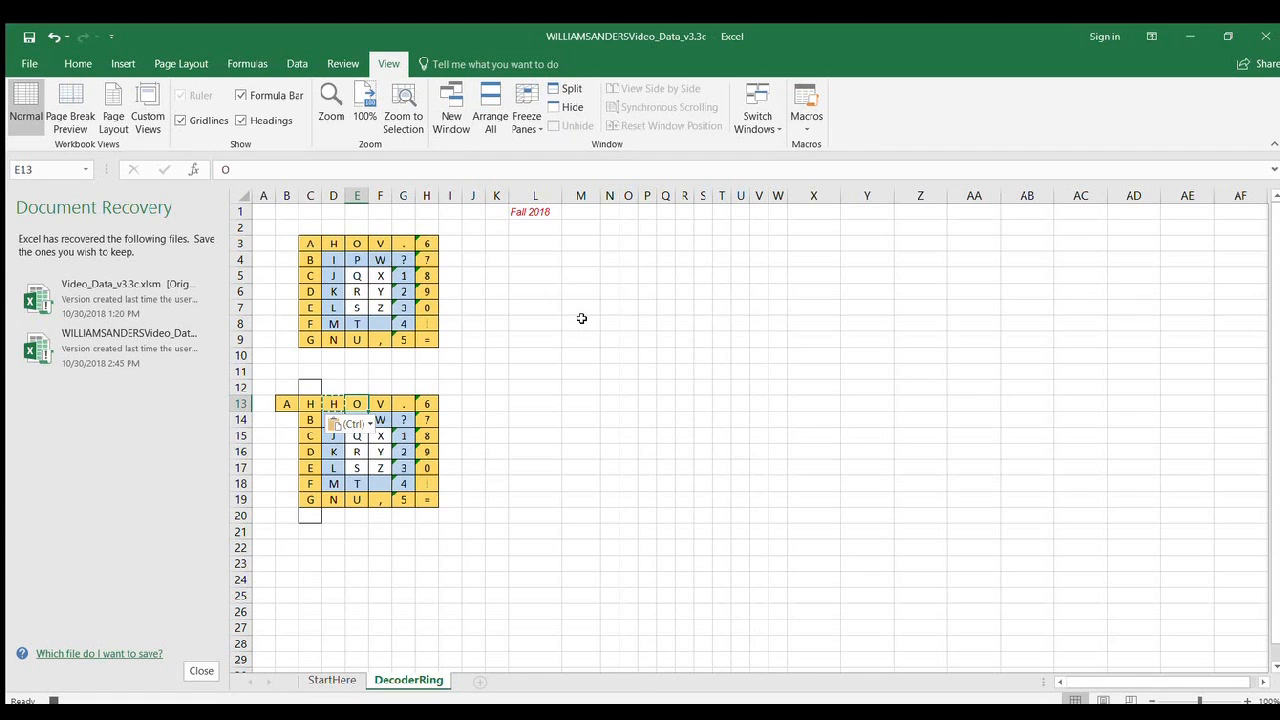
key("ctrl+c")
key("Left")
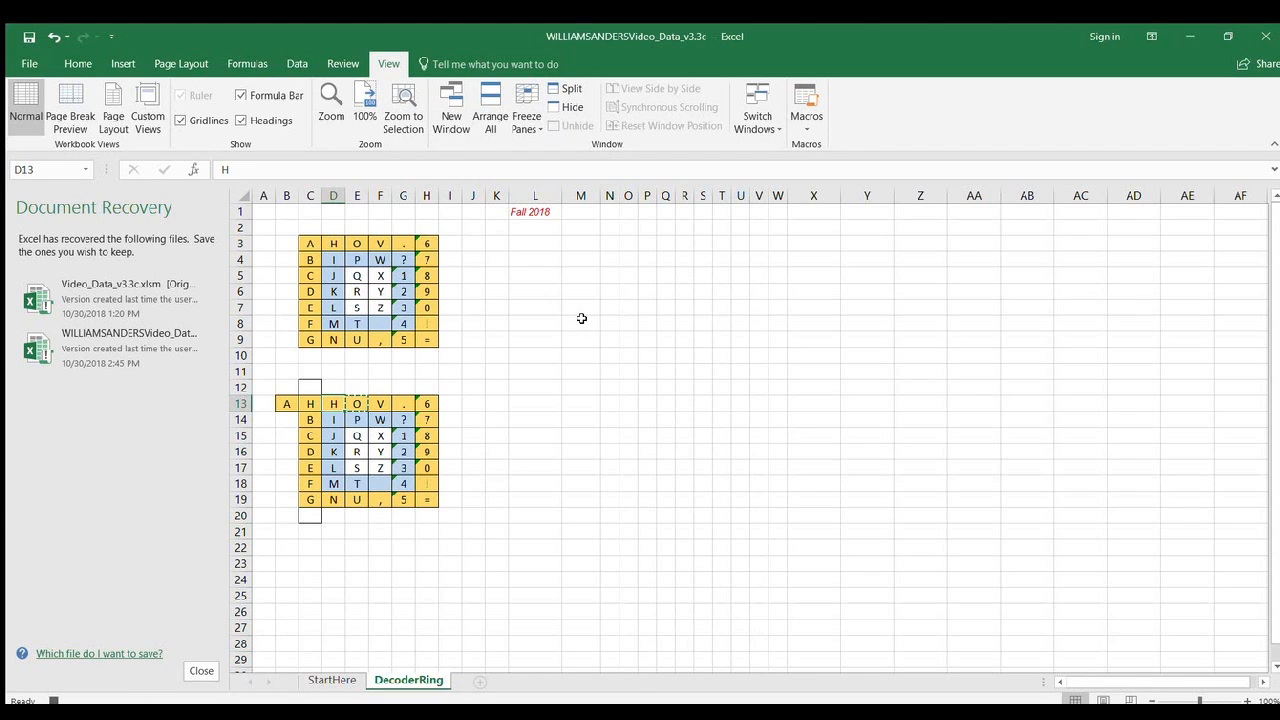
key("ctrl+v")
Continue shifting row 13 left by copying V into E13 and the period into F13.
key("Right")
key("Right")
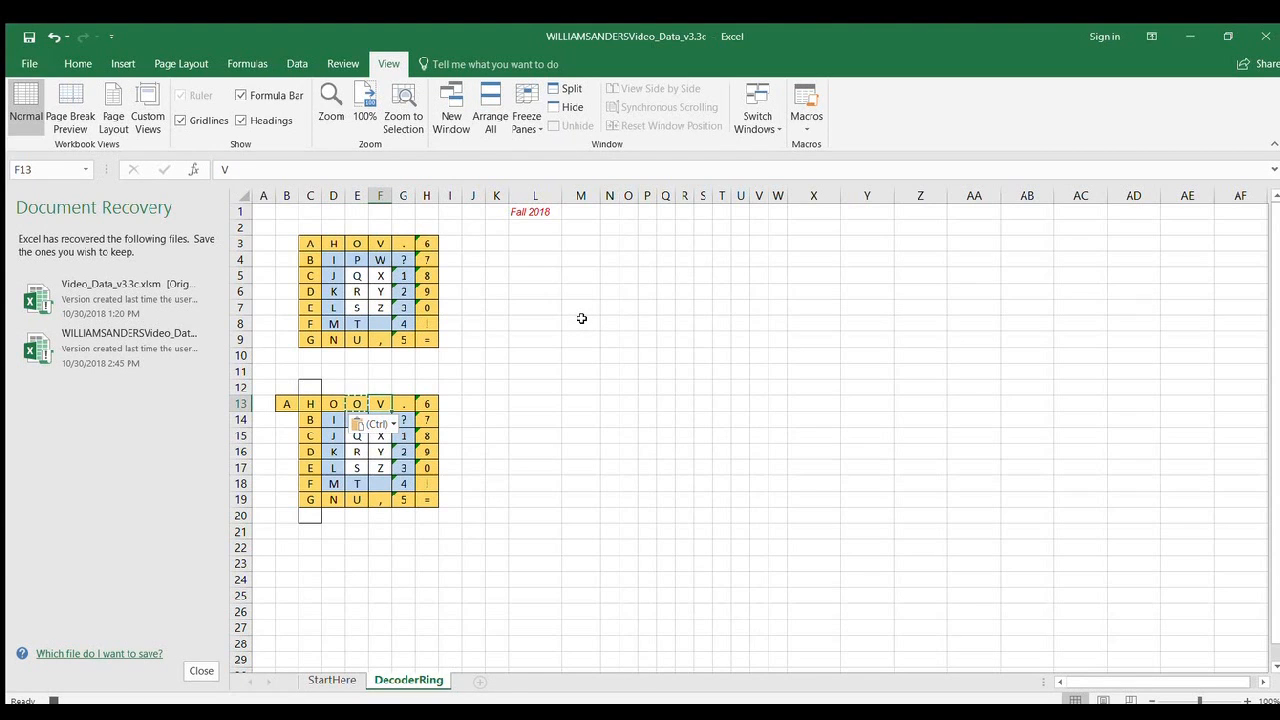
key("ctrl+c")
key("Left")
key("ctrl+v")
key("Right")
key("Right")
key("ctrl+c")
key("Left")
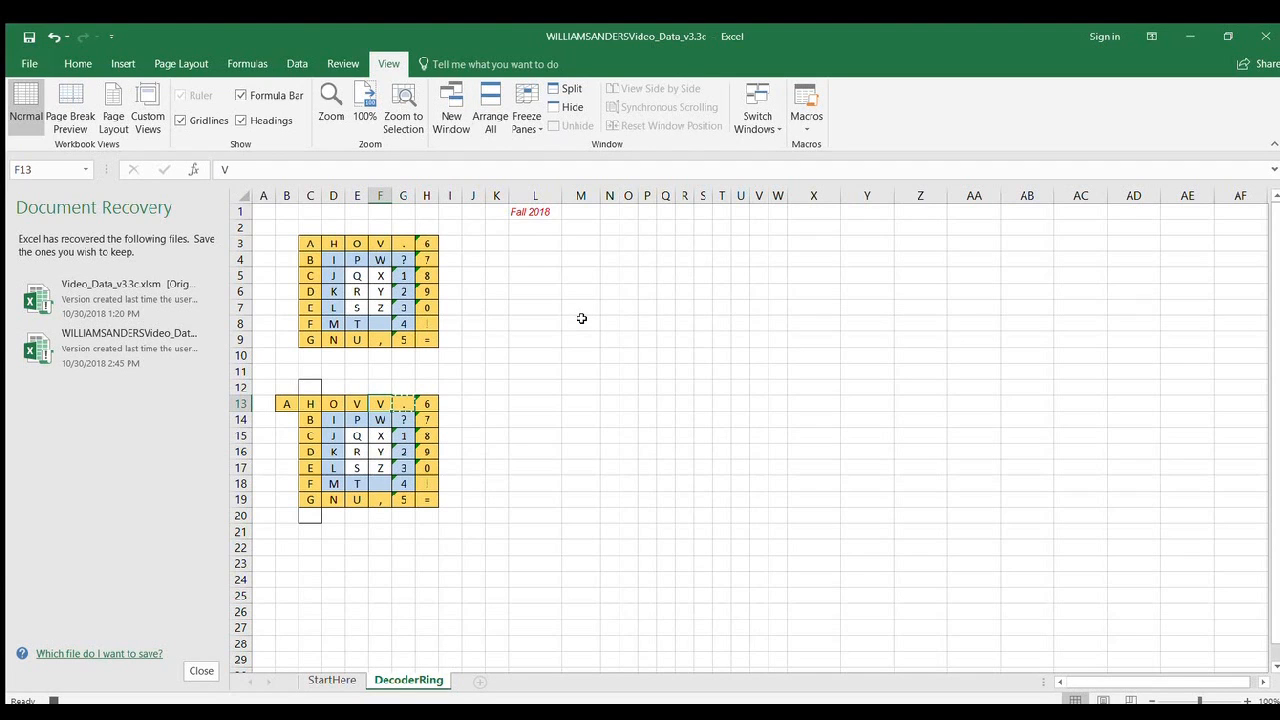
key("ctrl+v")
Copy 6 from H13 into G13 and 7 from H14 up into the corner cell H13.
key("Right")
key("Right")
key("ctrl+c")
key("Left")
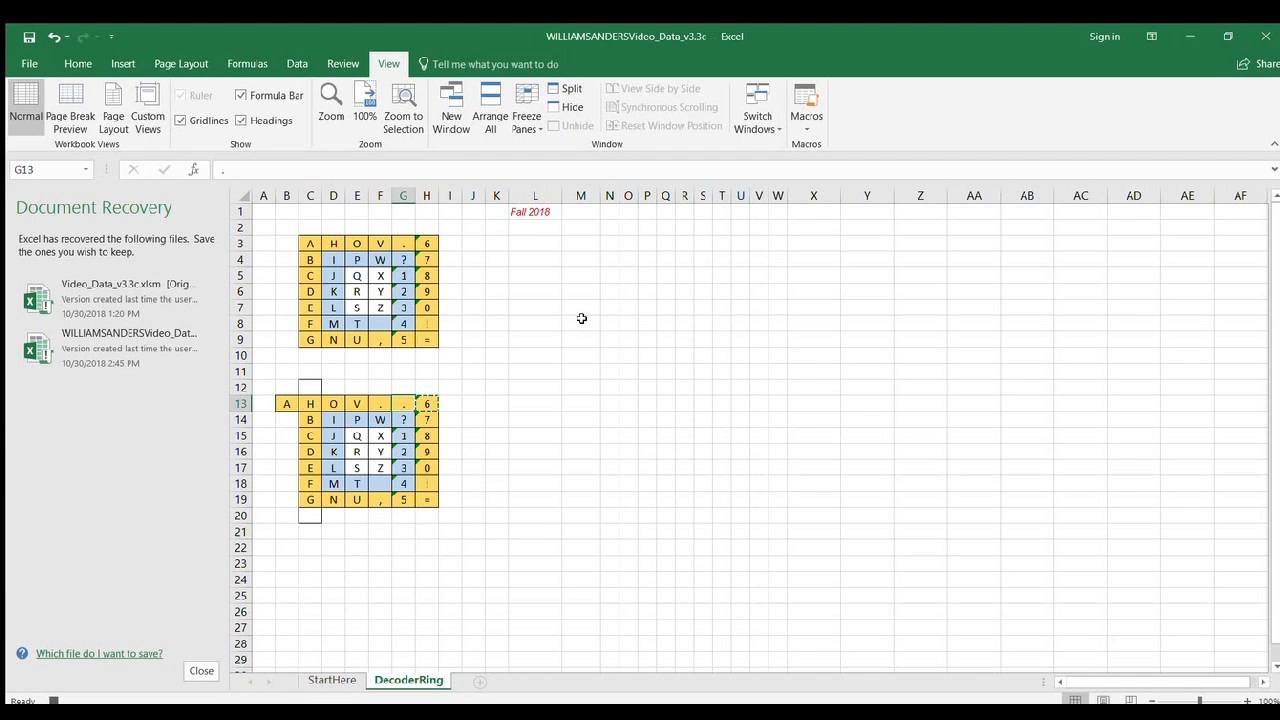
key("ctrl+v")
key("Right")
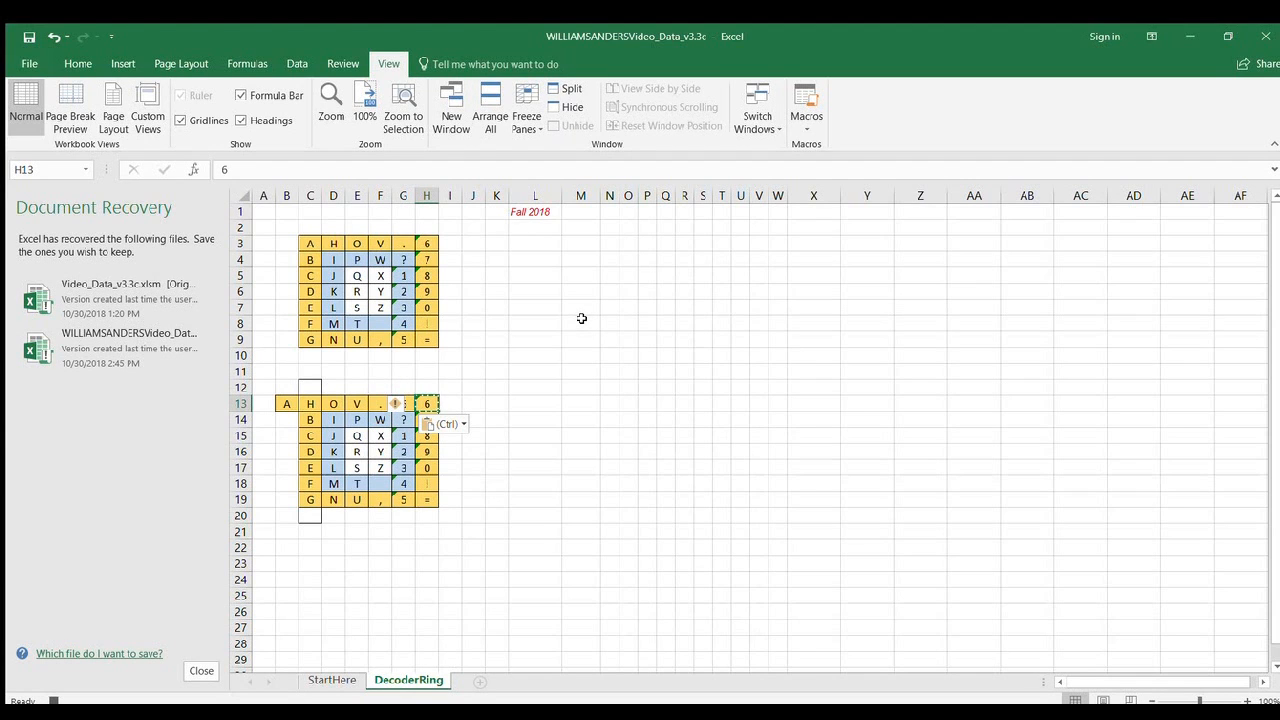
key("Down")
key("ctrl+c")
key("Up")
key("ctrl+v")
Shift column H up one cell by copying 8 into H14 and 9 into H15.
key("Down")
key("Down")
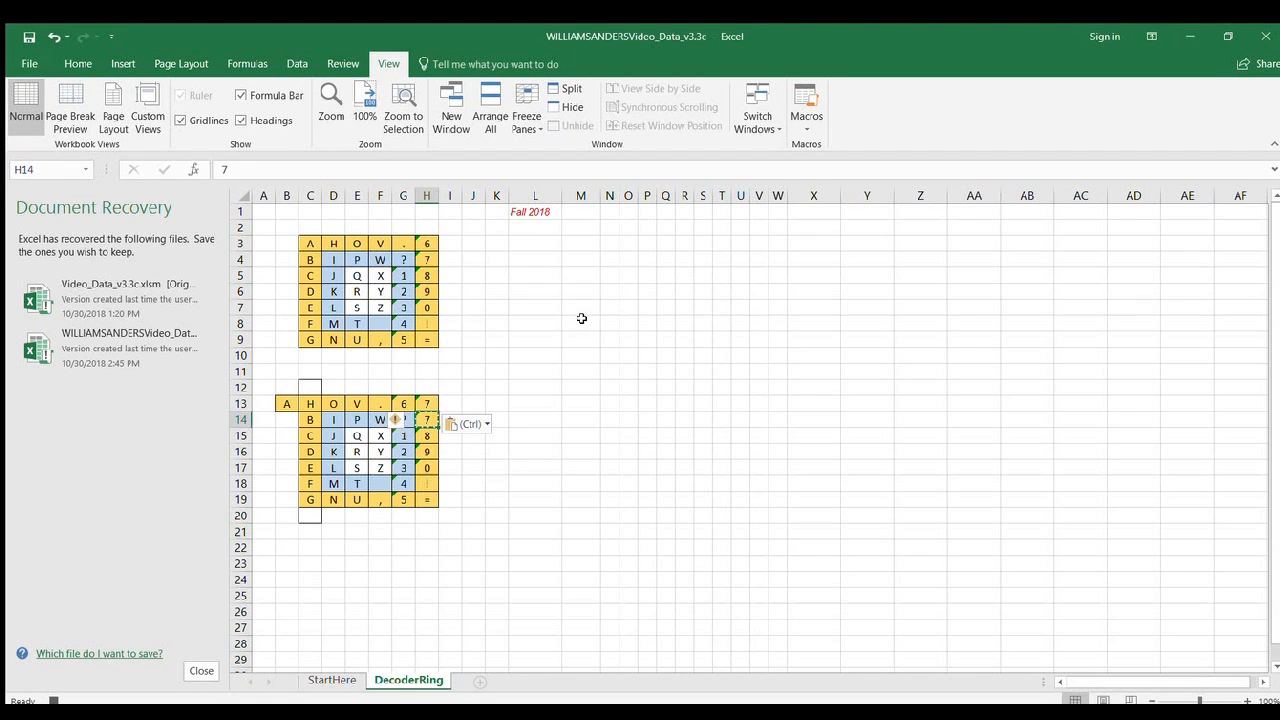
key("ctrl+c")
key("Up")
key("ctrl+v")
key("Down")
key("Down")
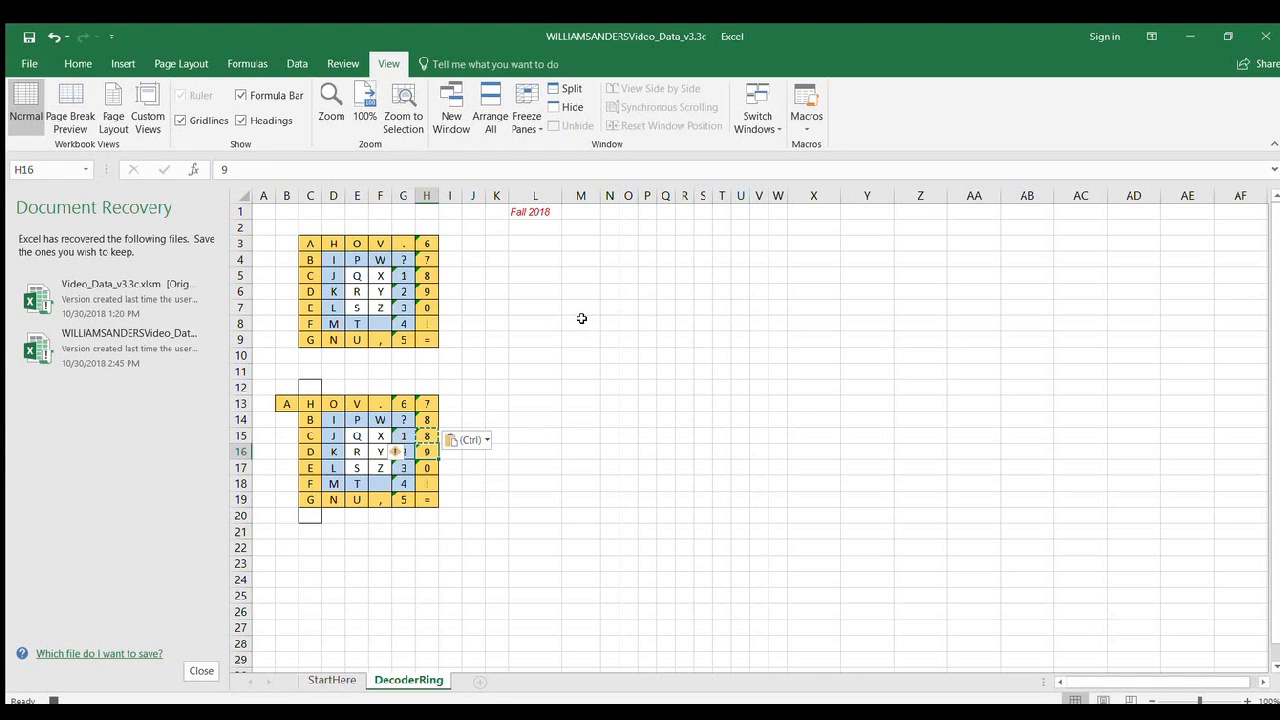
key("ctrl+c")
key("Up")
key("ctrl+v")
Continue shifting column H up by copying 0 into H16 and the exclamation mark into H17.
key("Down")
key("Down")
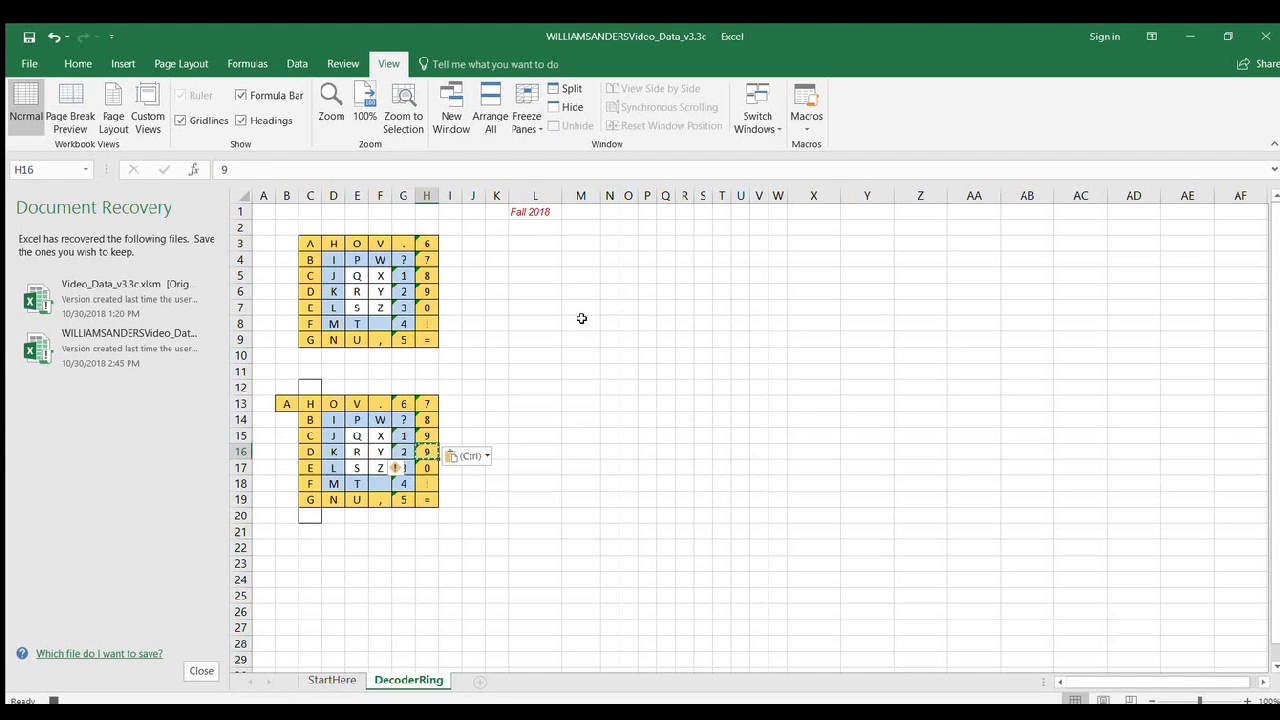
key("ctrl+c")
key("Up")
key("ctrl+v")
key("Down")
key("Down")
key("ctrl+c")
key("Up")
key("ctrl+v")
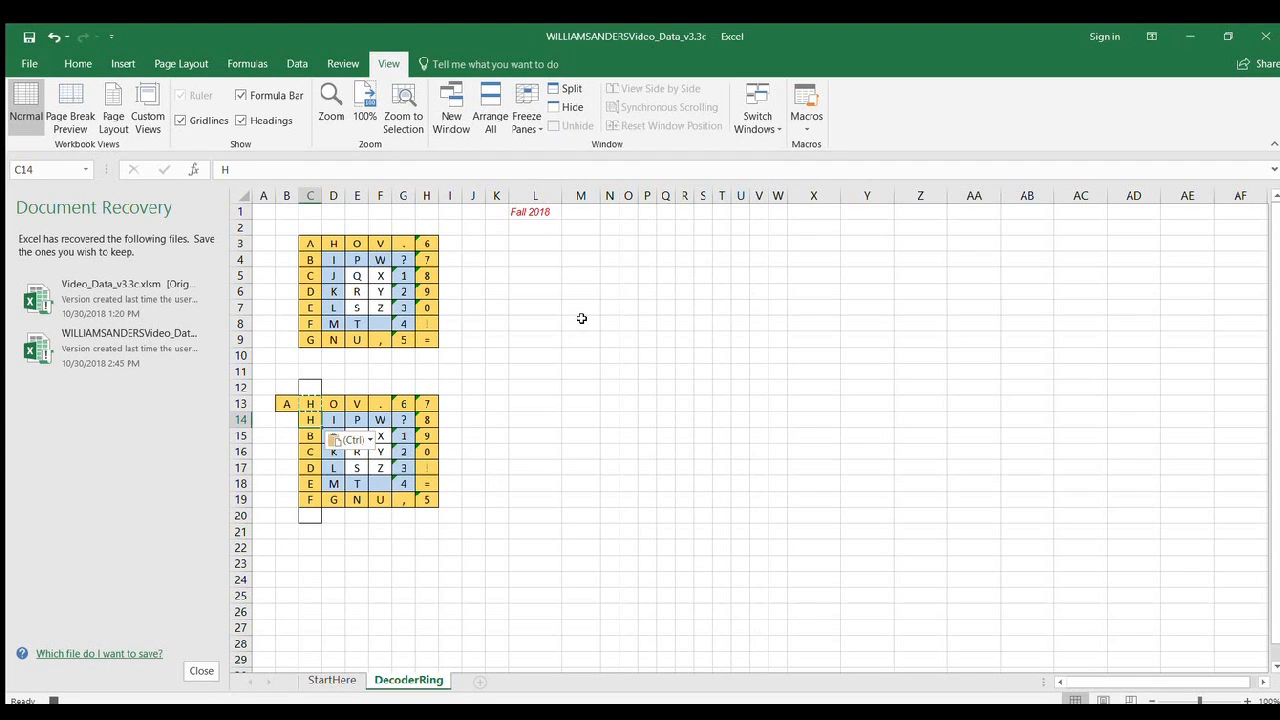
Copy the parked letter A from helper cell B13 into C14 to close the outer ring.
key("Left")
key("Up")
key("ctrl+c")
key("Down")
key("Right")
key("ctrl+v")
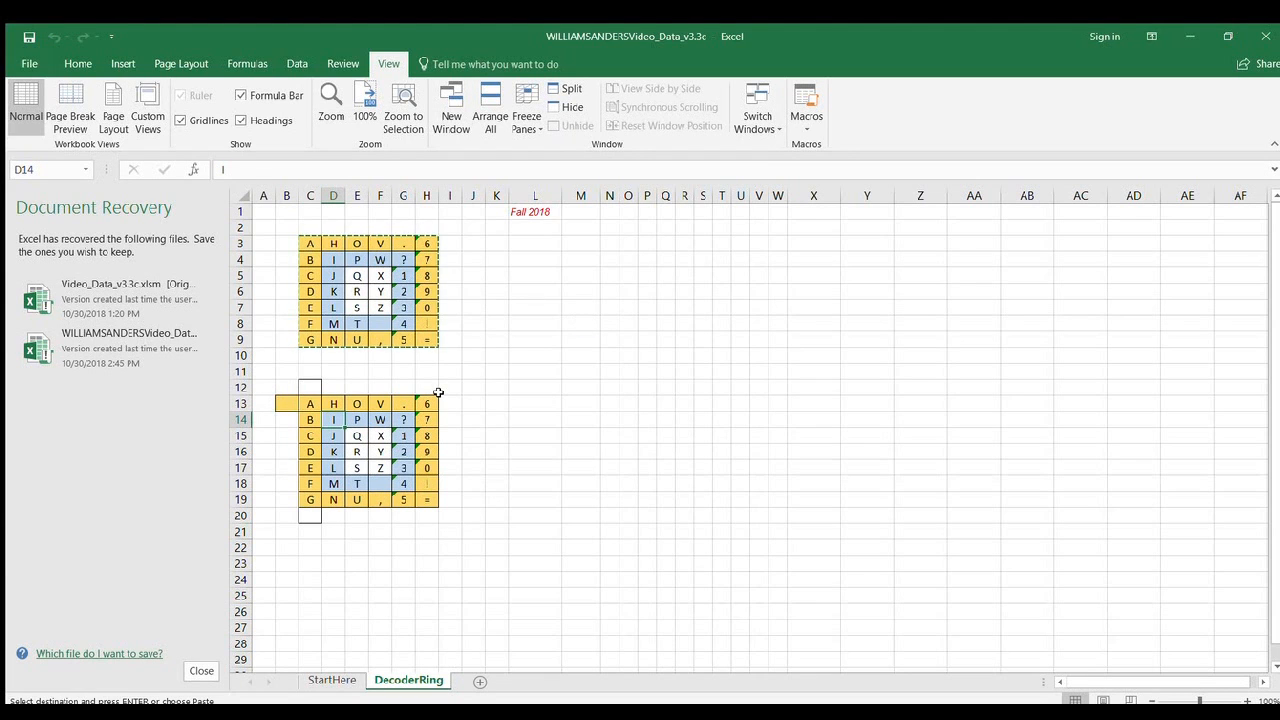
Park the inner ring's starting letter I by copying it from D14 into helper cell D12.
key("Escape")
key("ctrl+c")
key("Up")
key("Up")
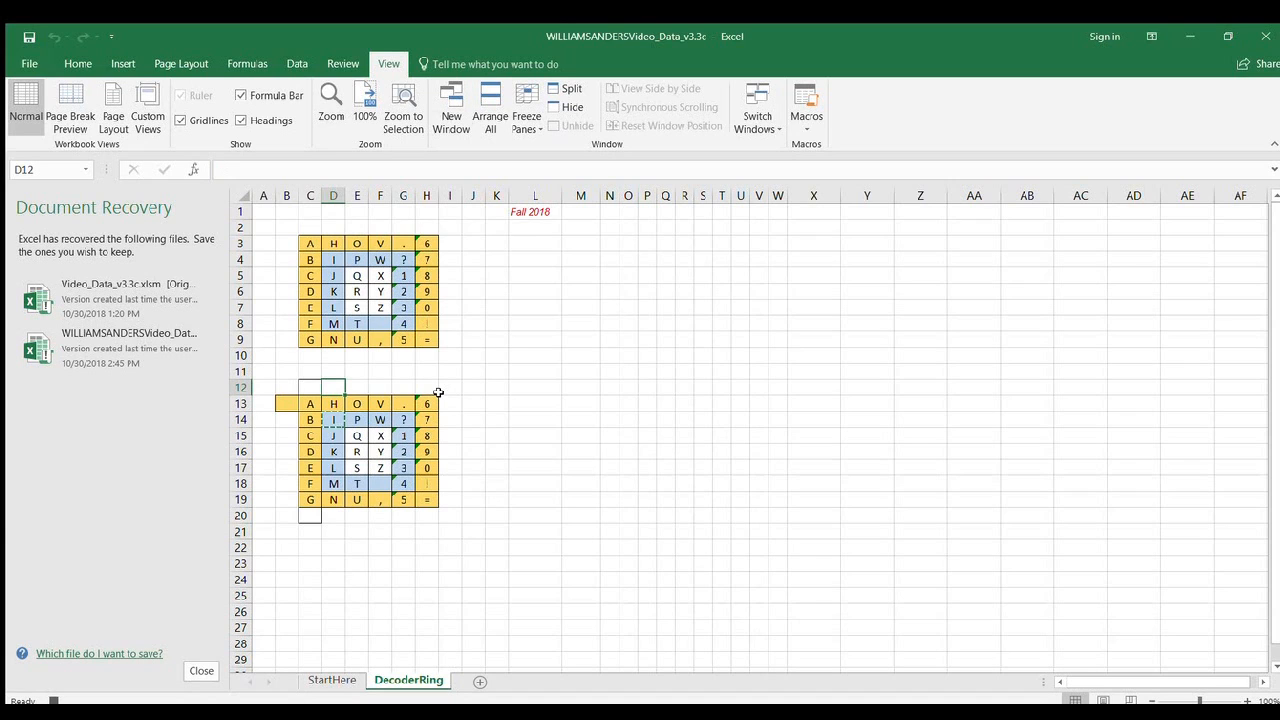
key("ctrl+v")
Shift the inner ring's column D up one cell by copying J into D14 and K into D15.
key("Down")
key("Down")
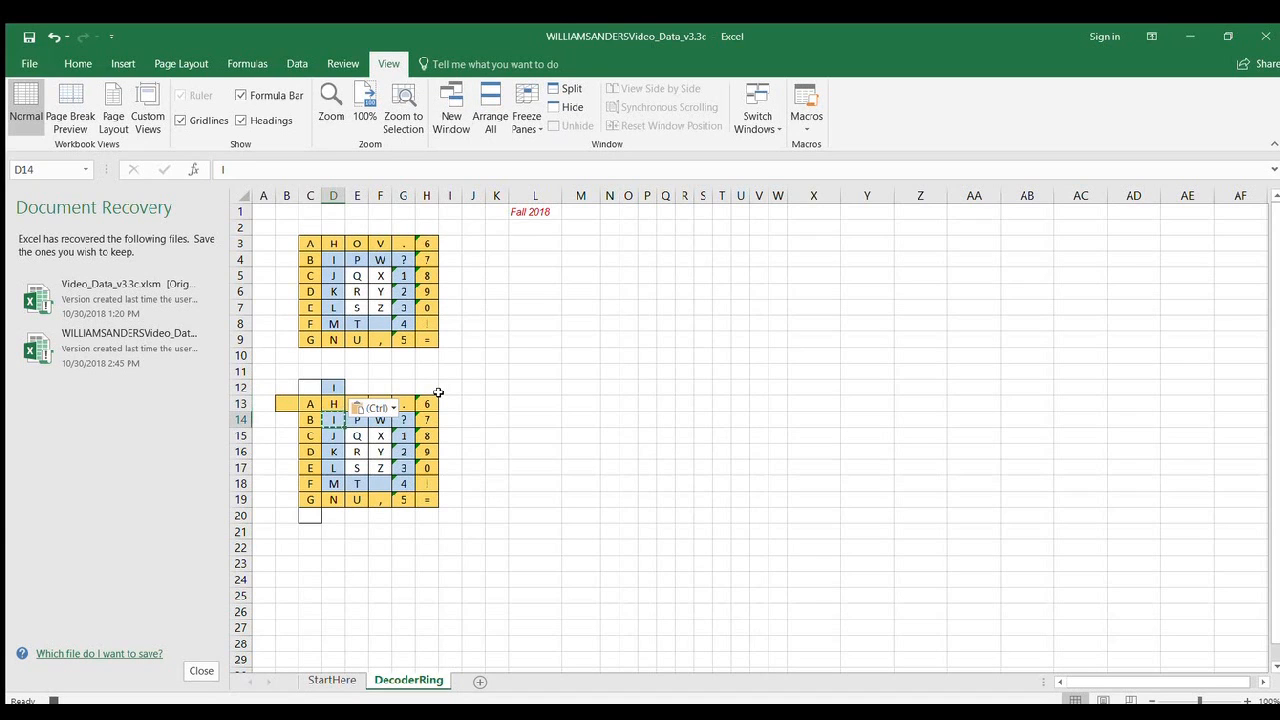
key("Down")
key("Up")
key("ctrl+v")
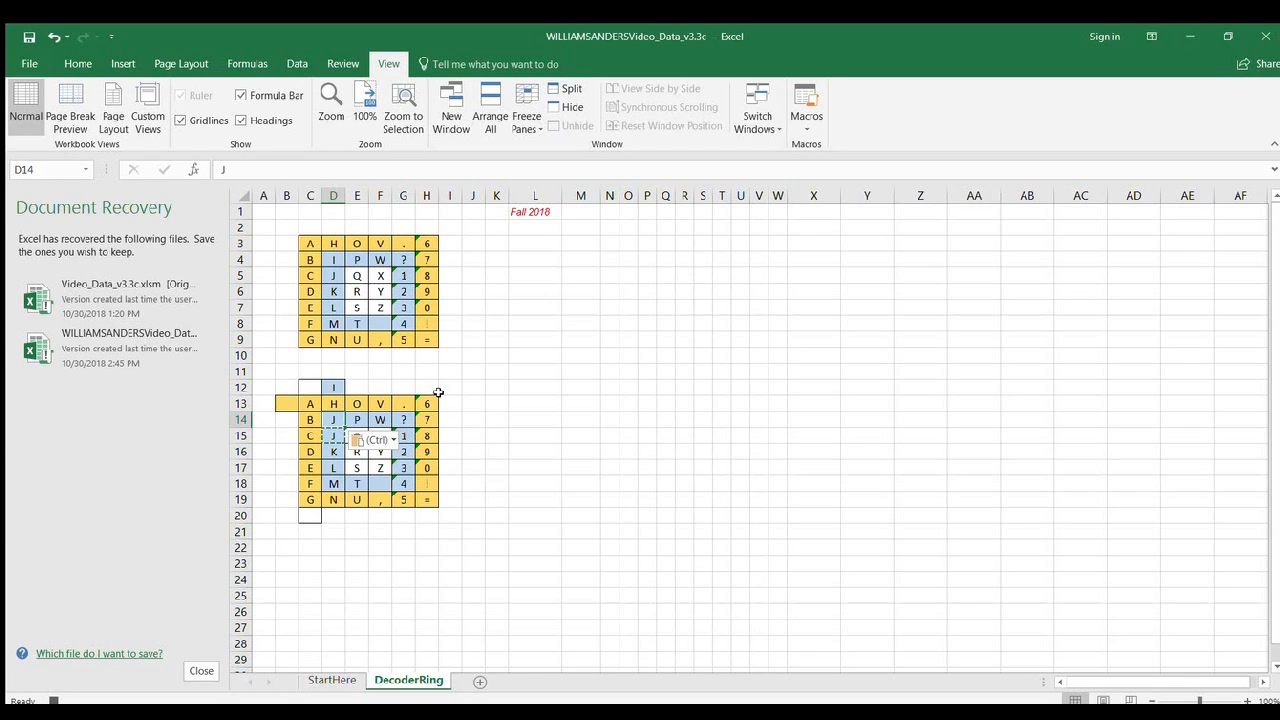
key("Down")
key("Down")
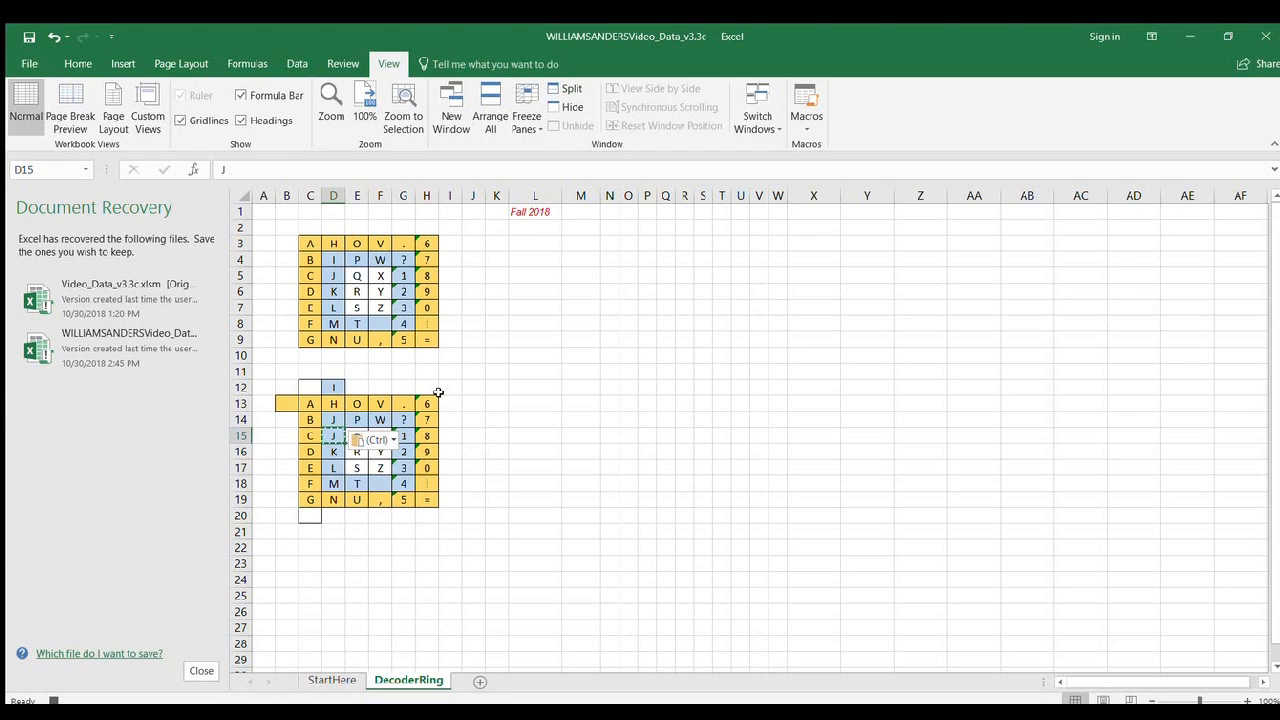
key("ctrl+c")
key("Up")
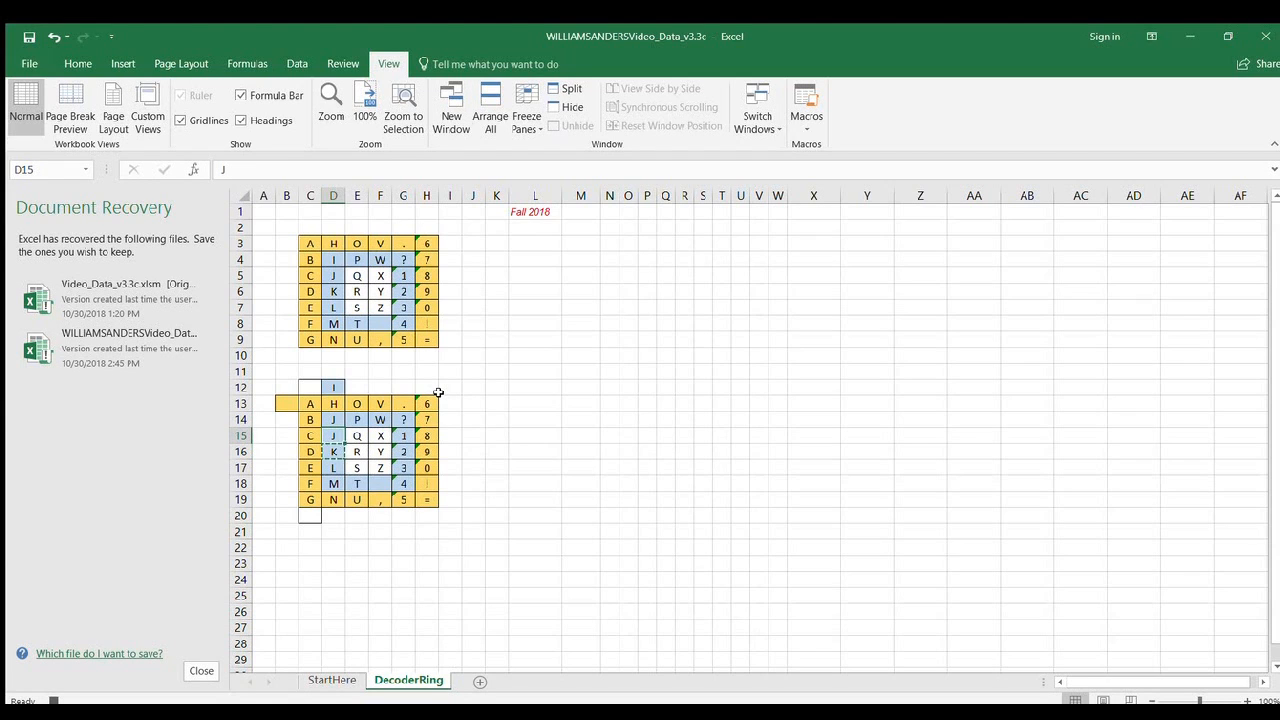
key("ctrl+v")
Continue shifting the inner ring's column D up by copying L into D16 and M into D17.
key("Down")
key("Down")
key("ctrl+c")
key("Up")
key("ctrl+v")
key("Down")
key("Down")
key("ctrl+c")
key("Up")
key("ctrl+v")
Undo the inner-ring shifts to restore the lower grid's original character order.
key("Down")
key("Right")
key("ctrl+z")
key("ctrl+z")
key("ctrl+z")
key("ctrl+z")
key("ctrl+z")
key("ctrl+z")
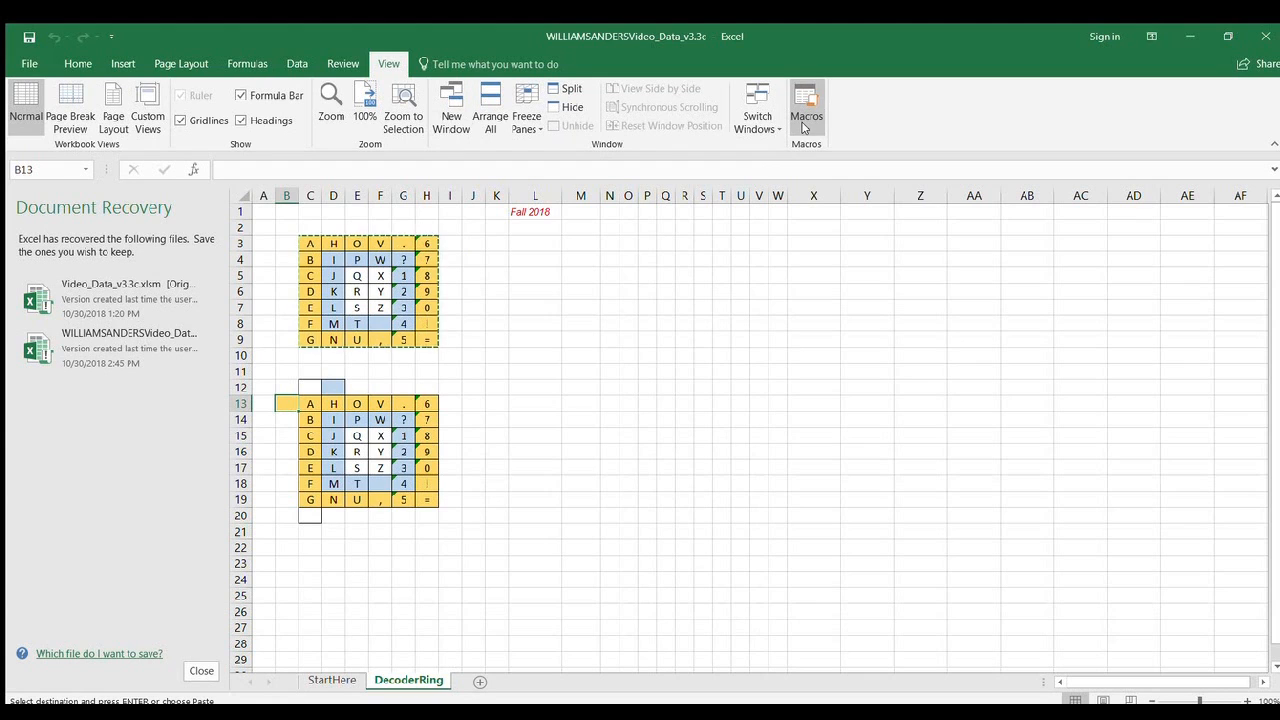
Run the rotation macros on the lower grid to turn its outer yellow ring and inner blue ring.
left_click(814, 166)
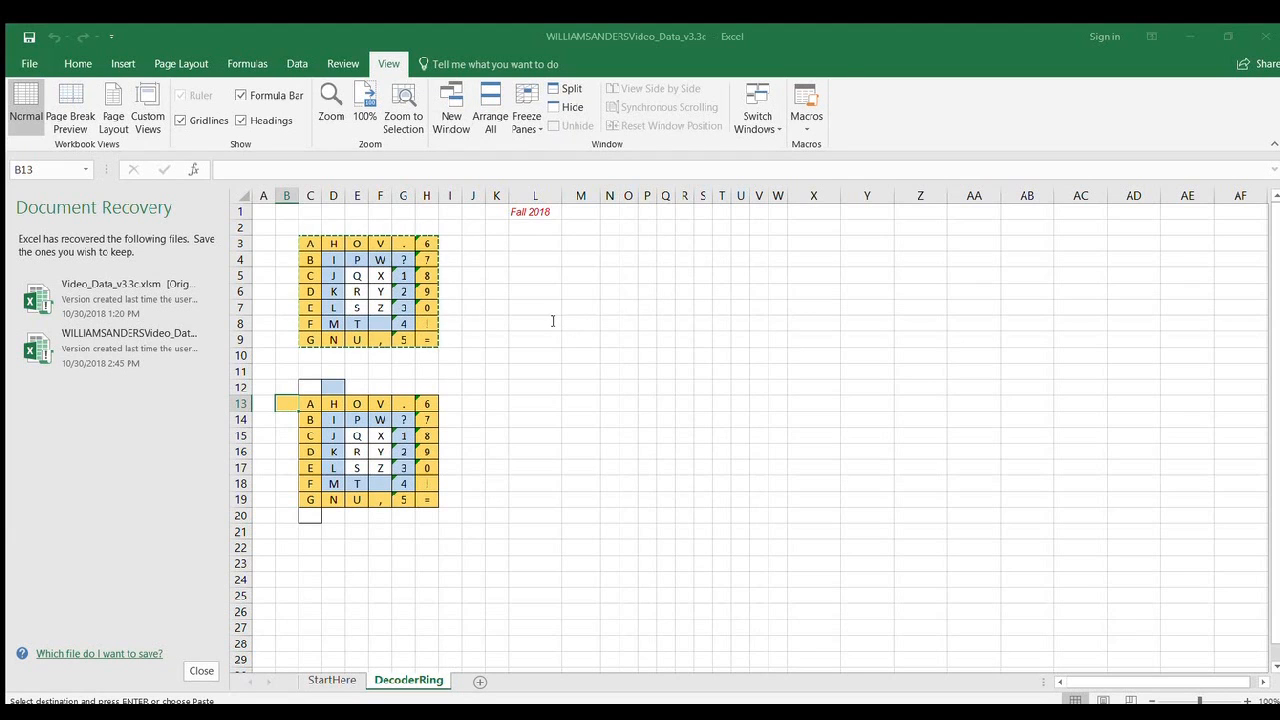
left_click(687, 459)
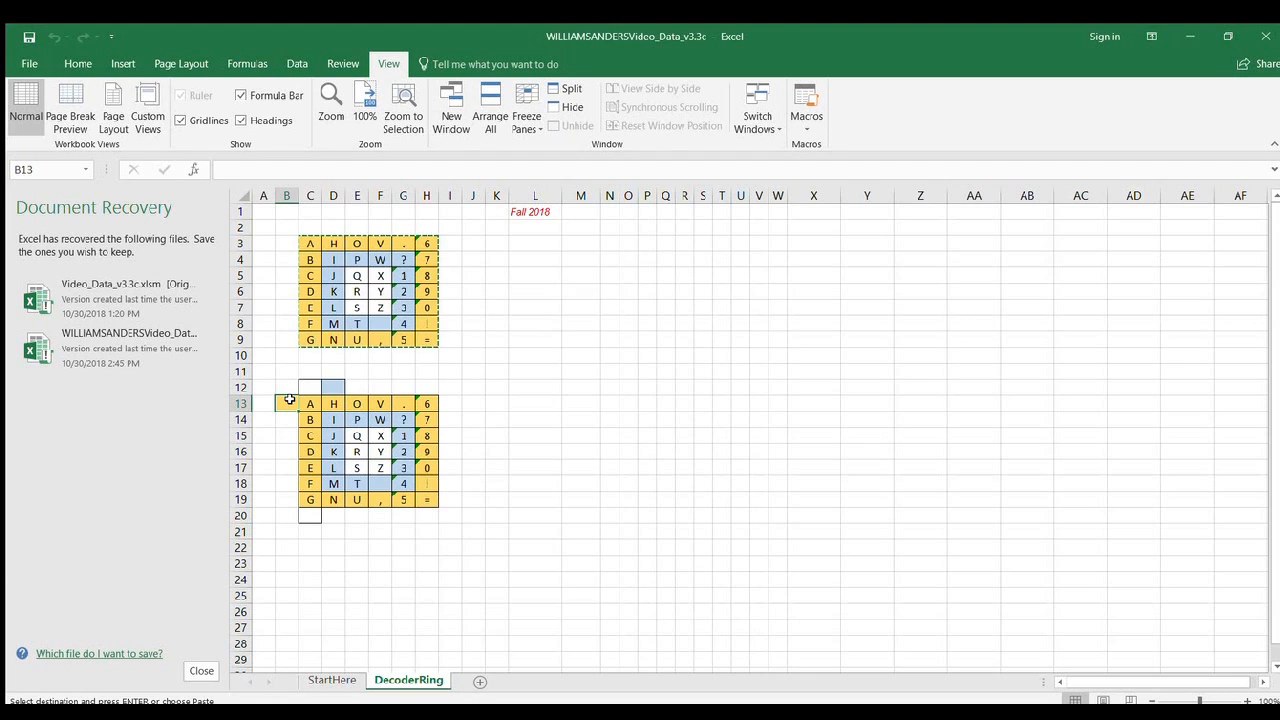
key("ctrl+shift+r")
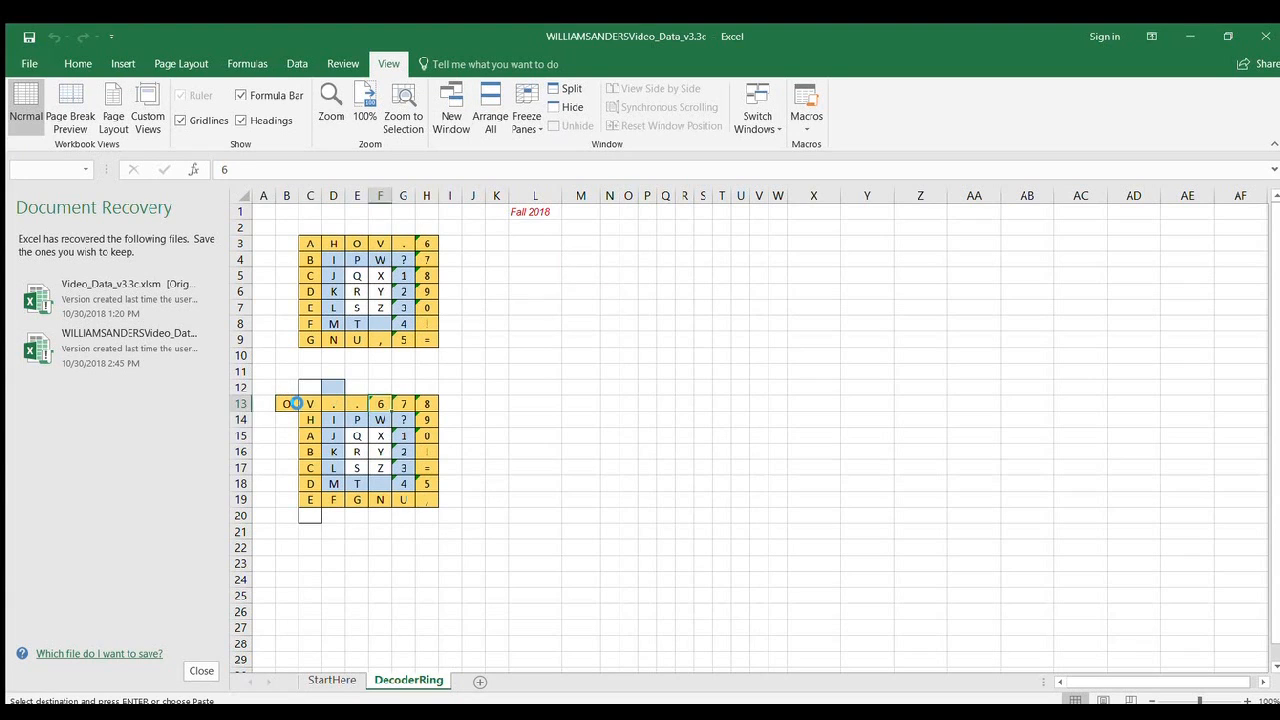
left_click(335, 414)
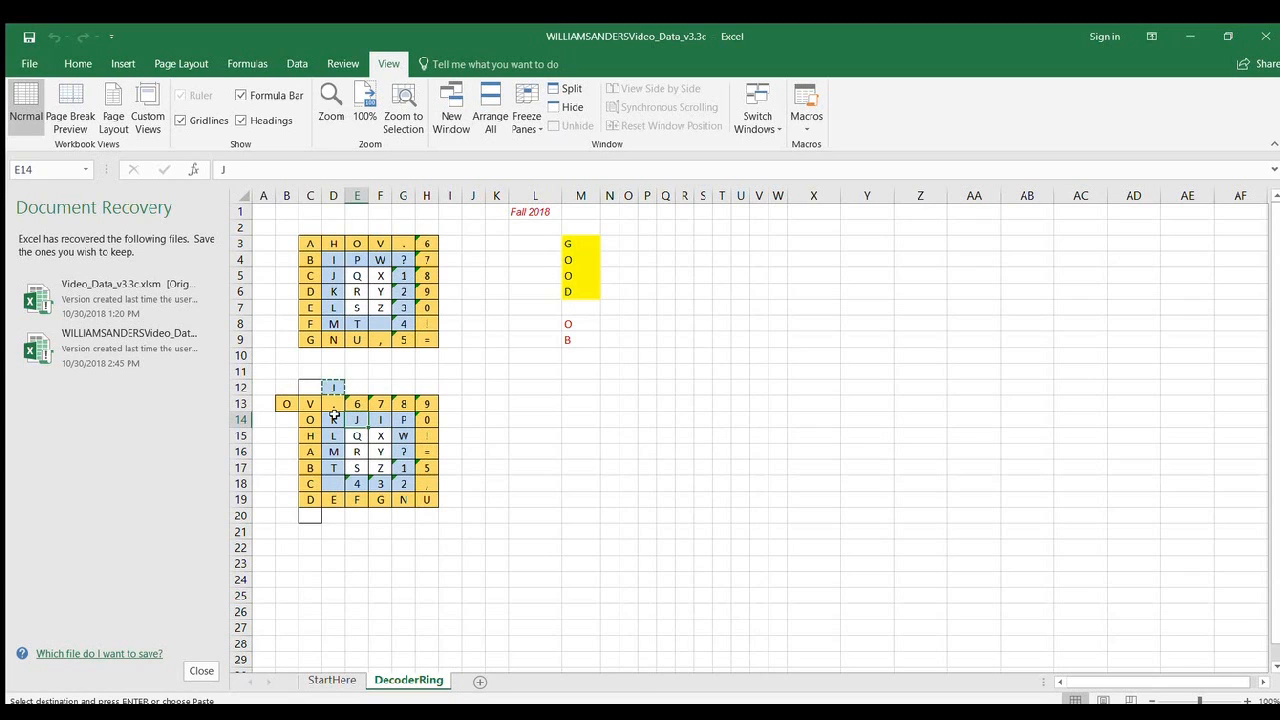
left_click(337, 416)
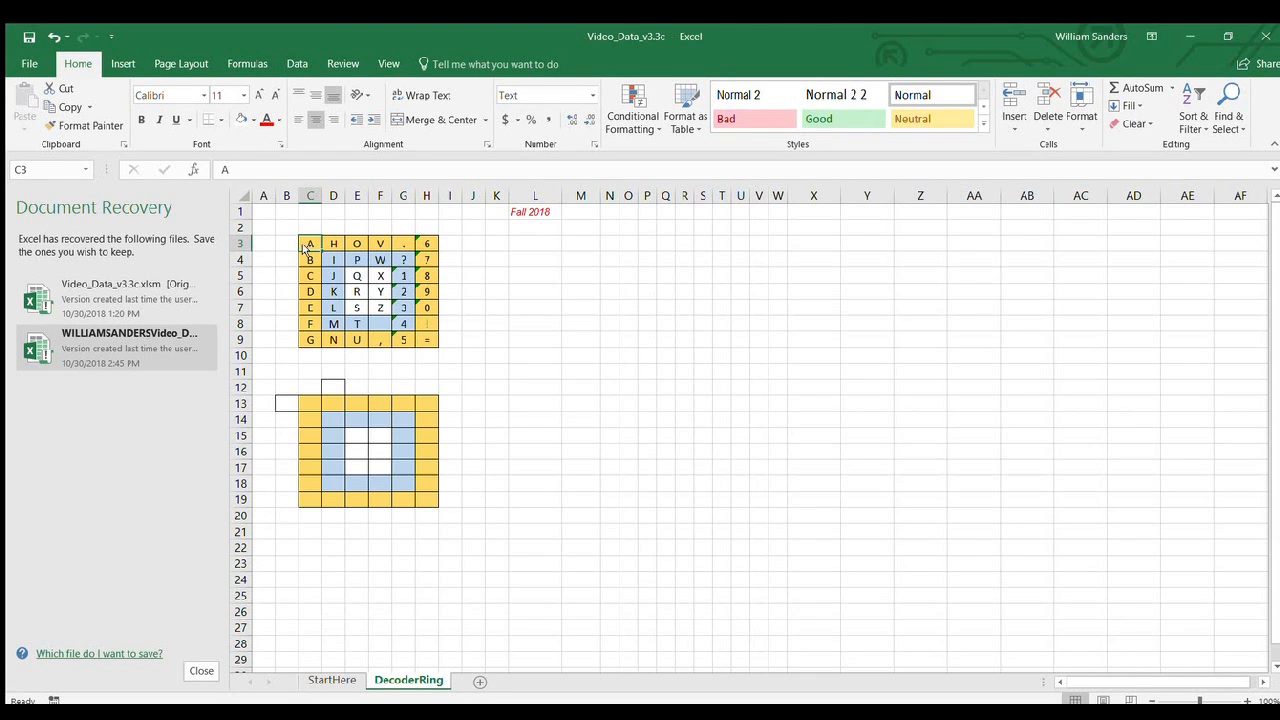
In the Video_Data_v3.3c workbook, run the macros that copy the original grid into C13:H19 and rotate its outer ring.
key("ctrl+shift+c")
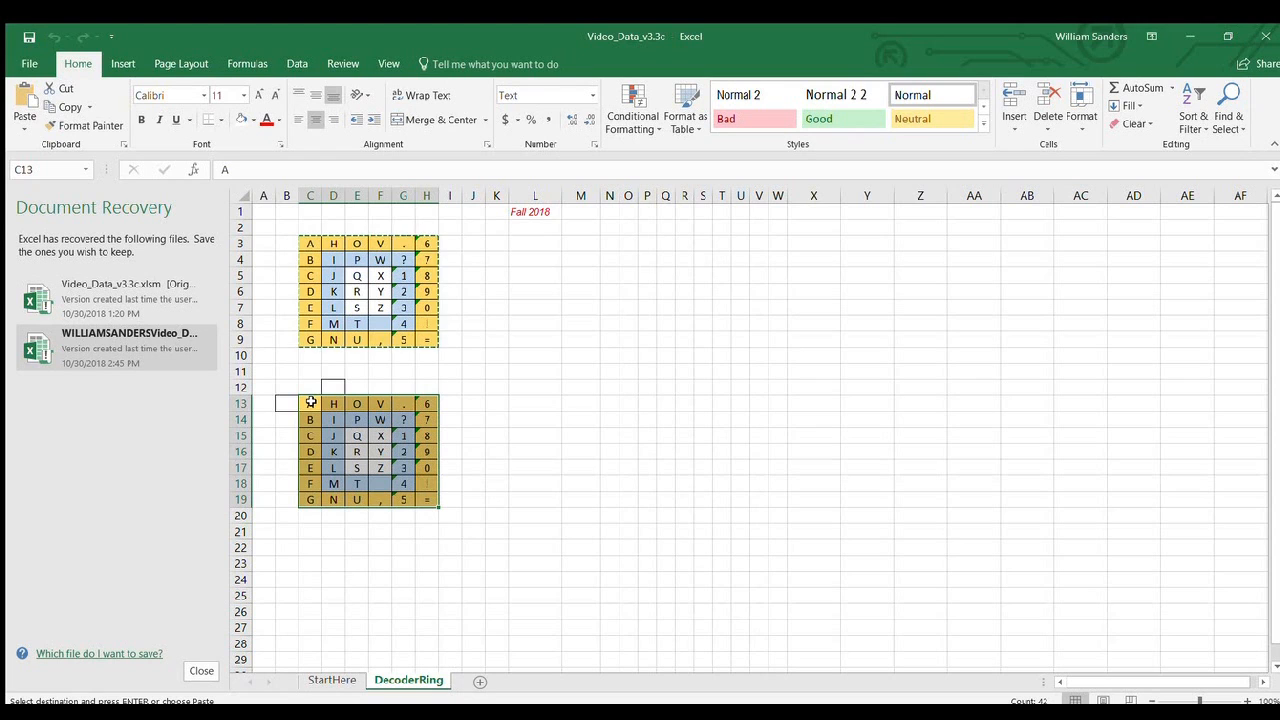
key("ctrl+shift+r")
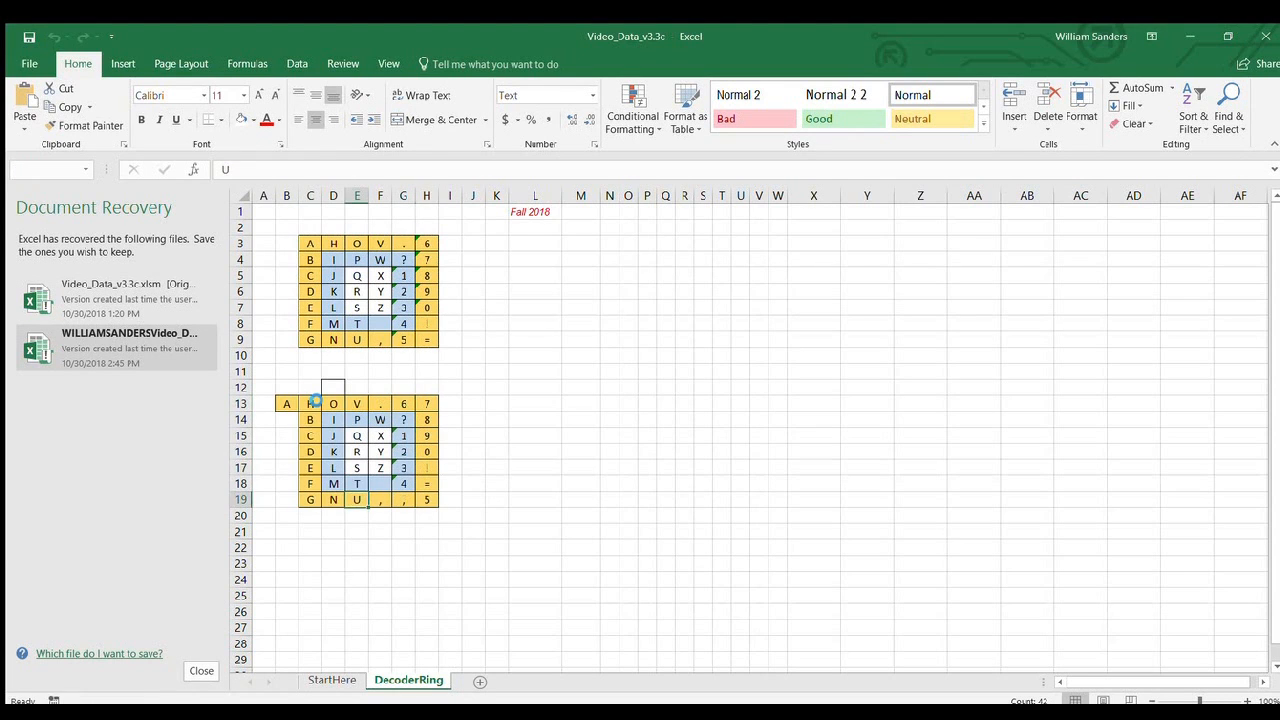